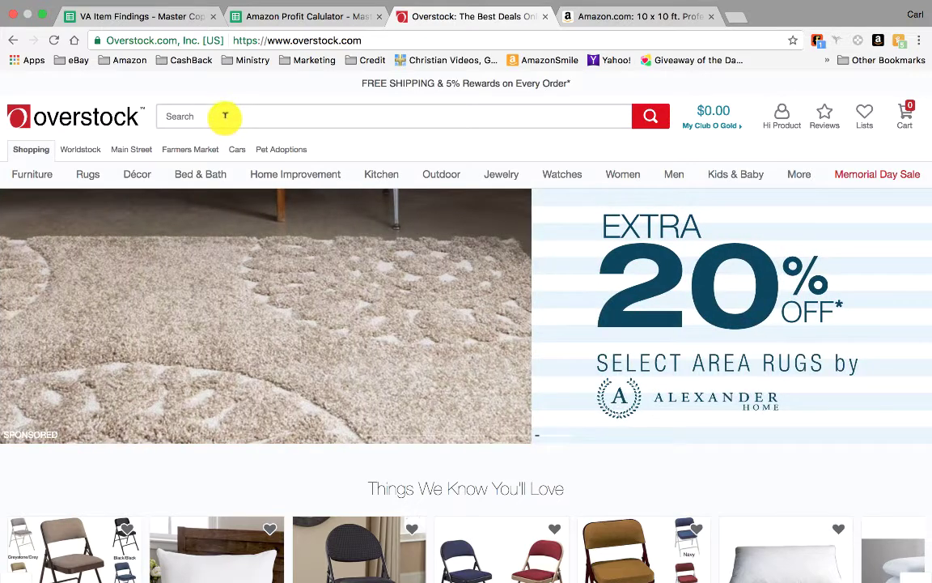
Search Overstock for "table" and open the MID-CENTURY LIVING Charles Espresso Extending Dining Table listing from the results.
left_click(227, 116)
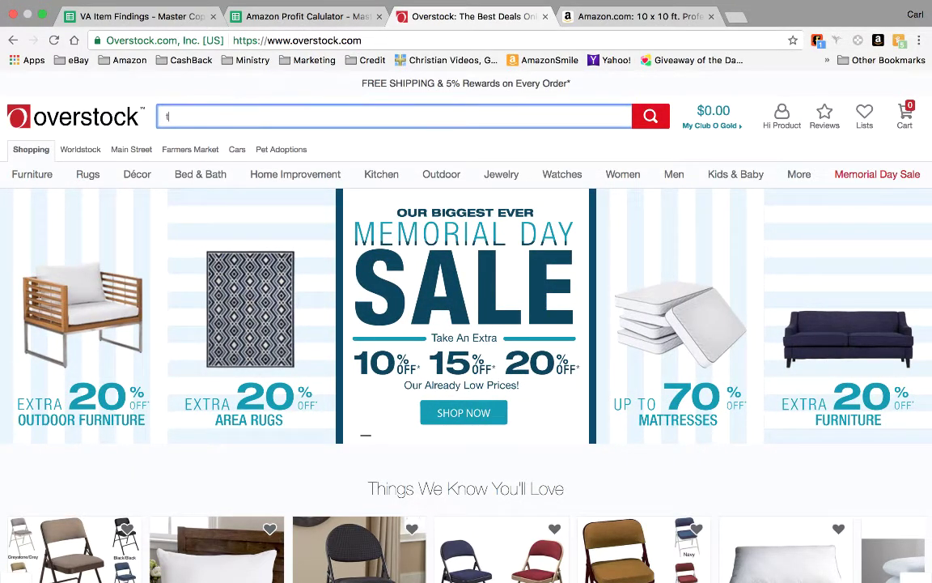
type("e")
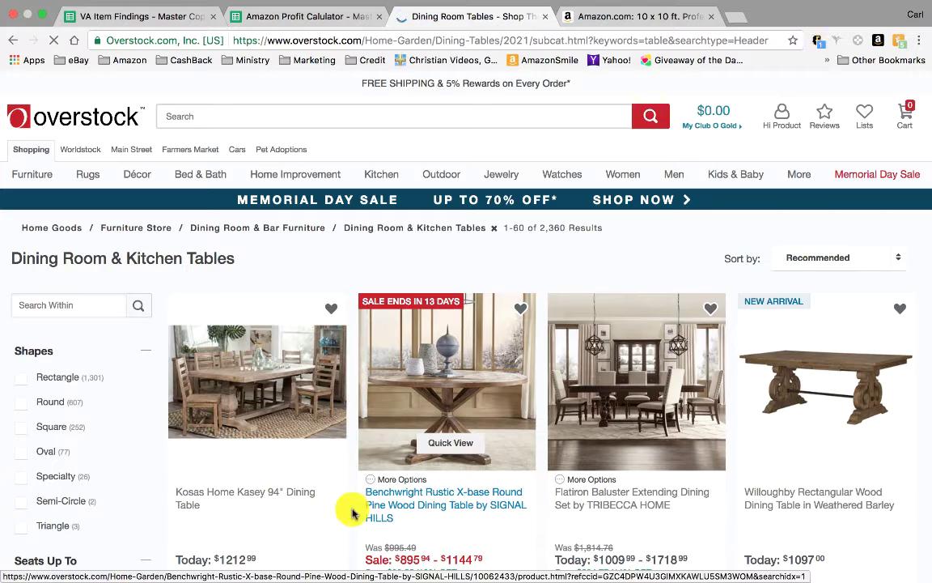
scroll(352, 512, "down", 2)
scroll(352, 512, "down", 2)
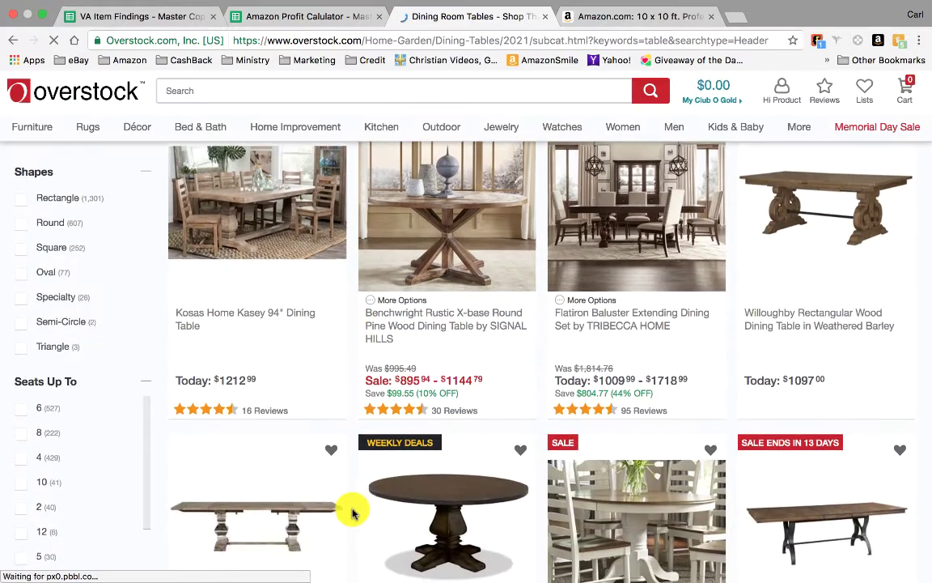
scroll(352, 512, "down", 5)
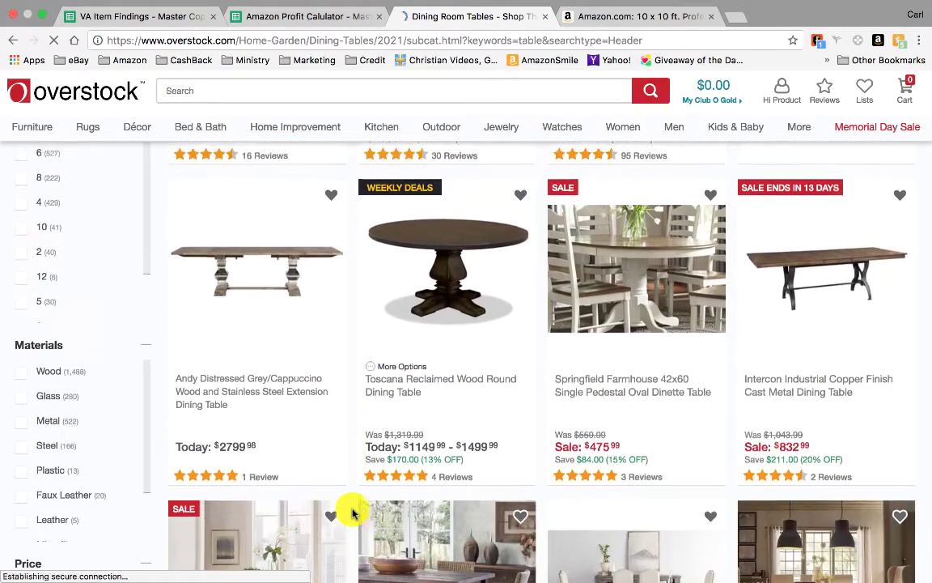
scroll(352, 512, "down", 6)
scroll(349, 485, "up", 3)
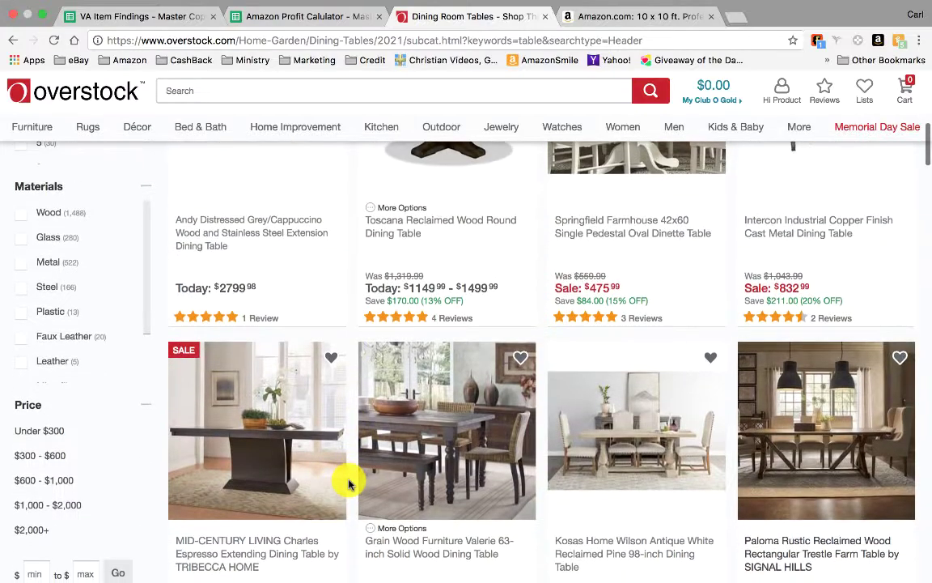
scroll(349, 484, "down", 3)
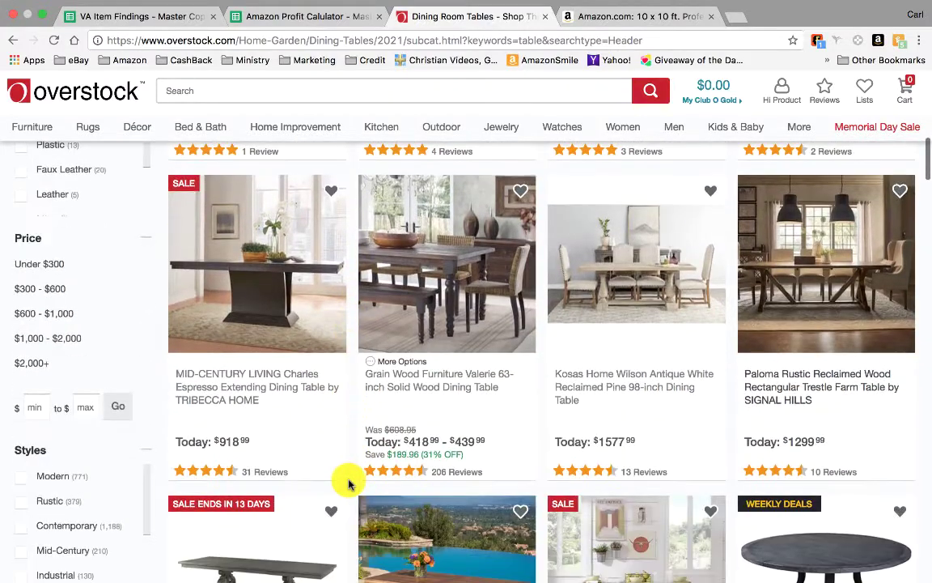
left_click(275, 395)
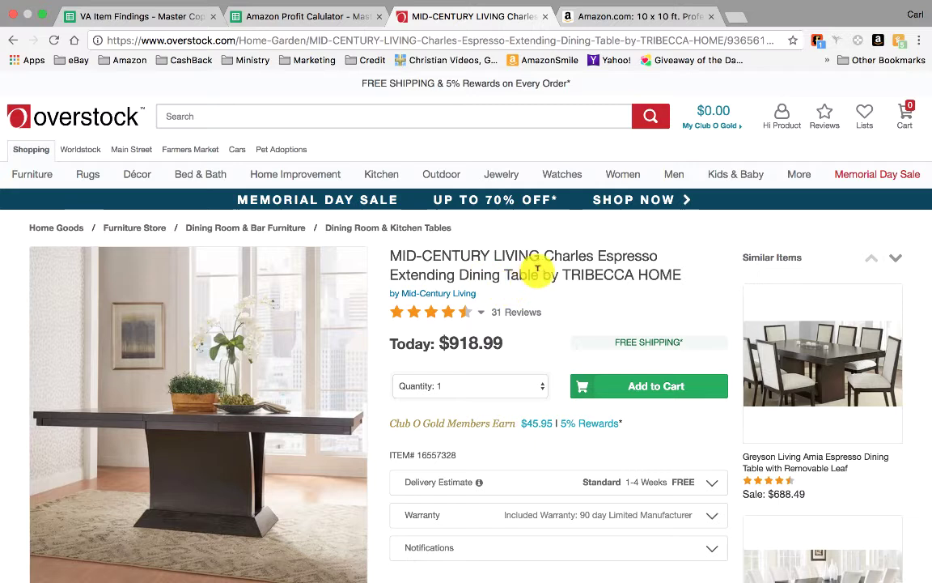
Copy the words "Espresso Extending Dining Table" from the product title.
left_click_drag(537, 275, 555, 256)
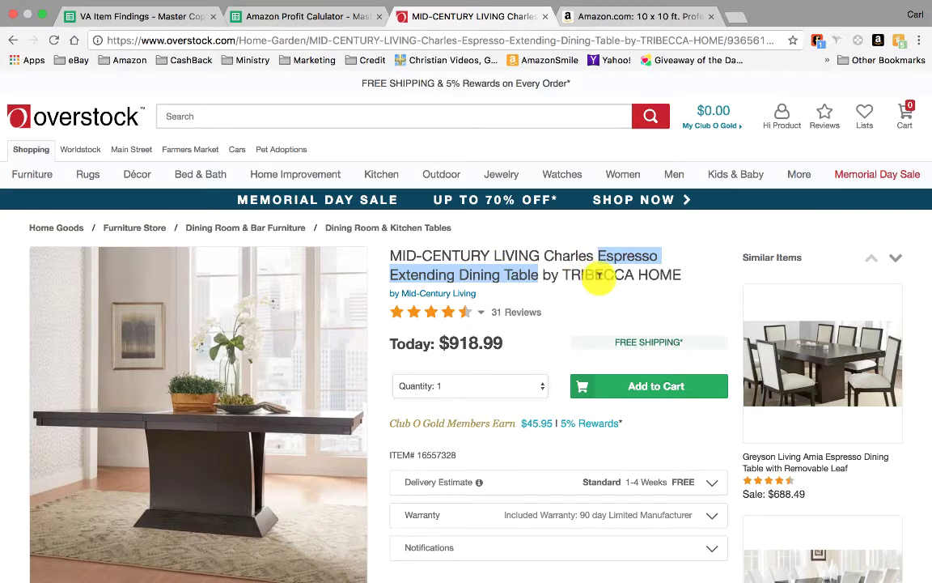
right_click(495, 275)
left_click(518, 307)
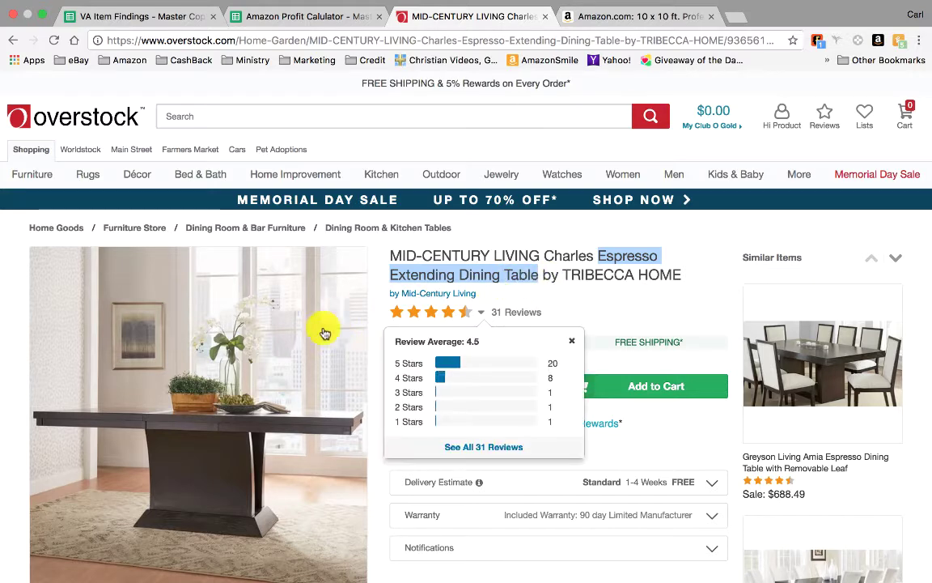
Switch to Amazon, replace the old search with "Espresso Extending Dining Table", and look through the results for a matching table.
left_click(624, 37)
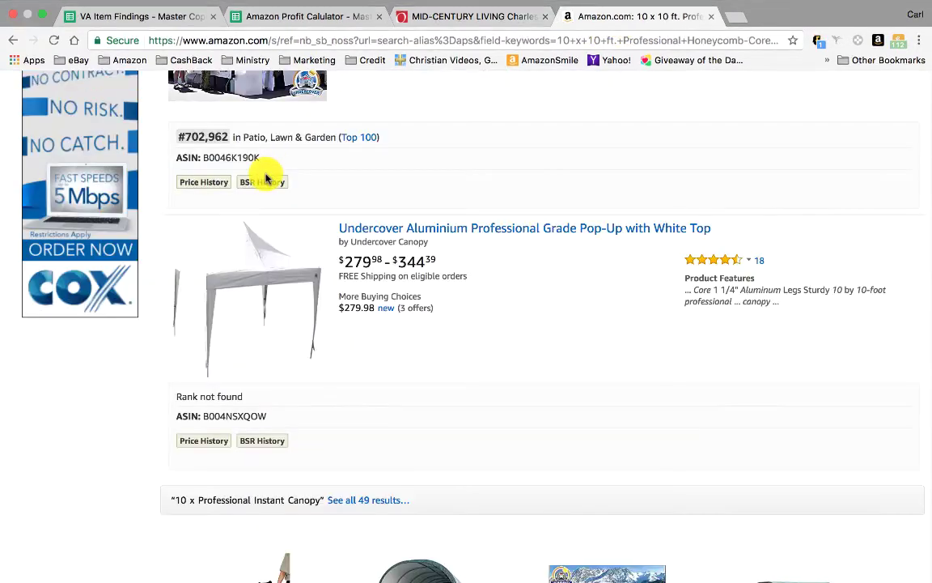
scroll(258, 170, "up", 5)
triple_click(243, 128)
right_click(243, 127)
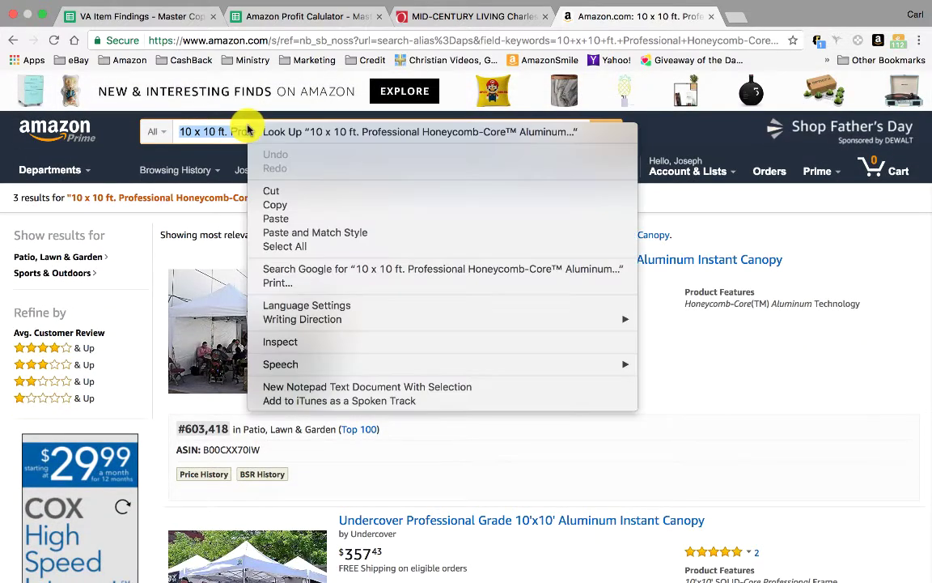
left_click(284, 218)
left_click(605, 131)
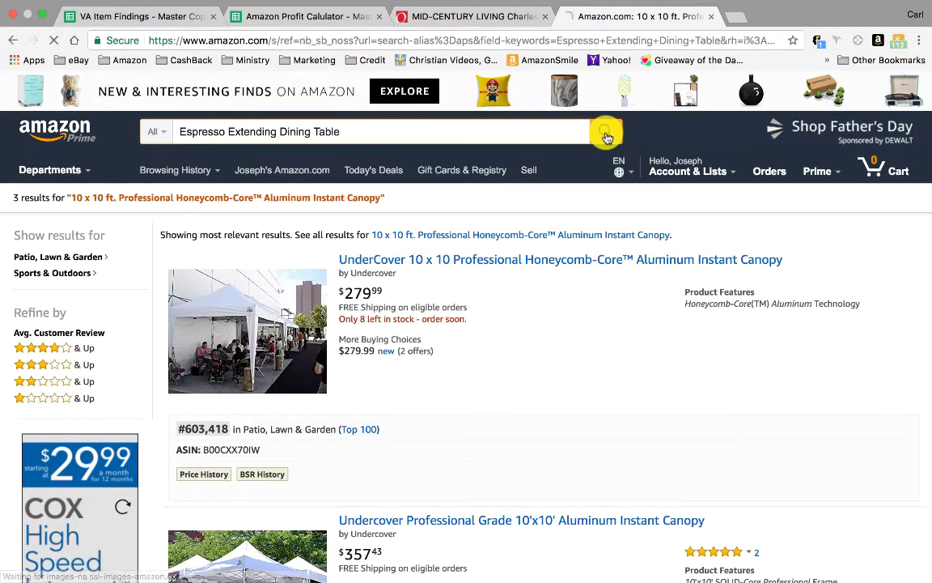
scroll(476, 453, "down", 10)
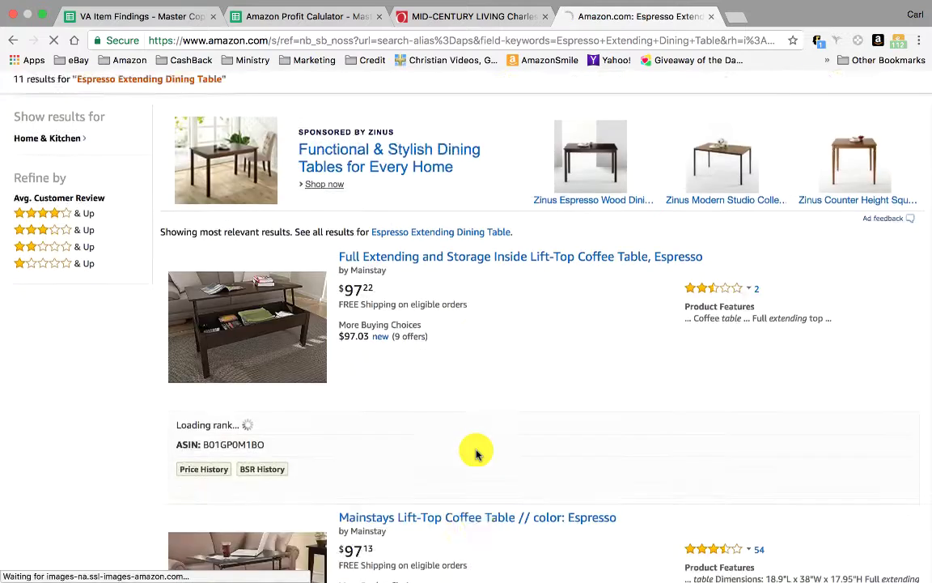
scroll(475, 454, "down", 15)
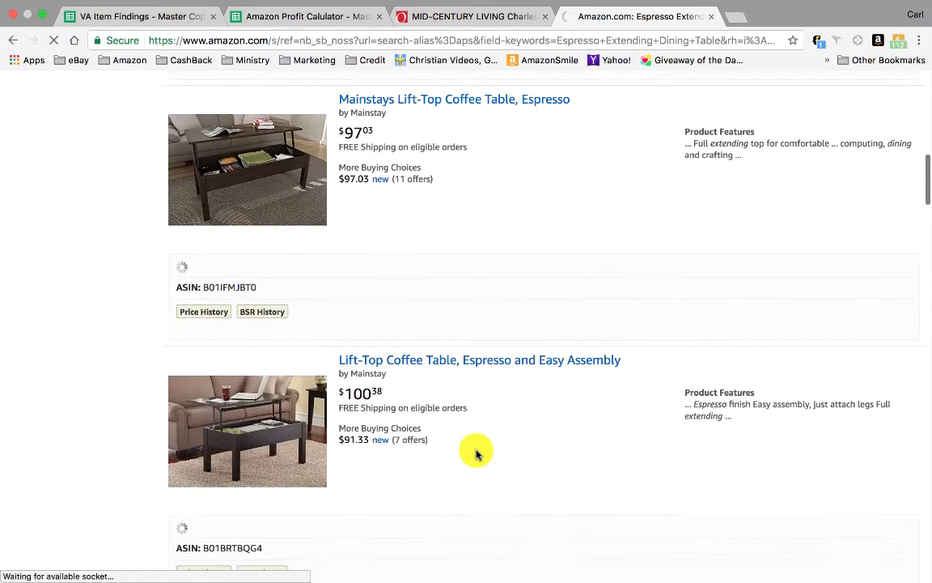
scroll(475, 453, "down", 5)
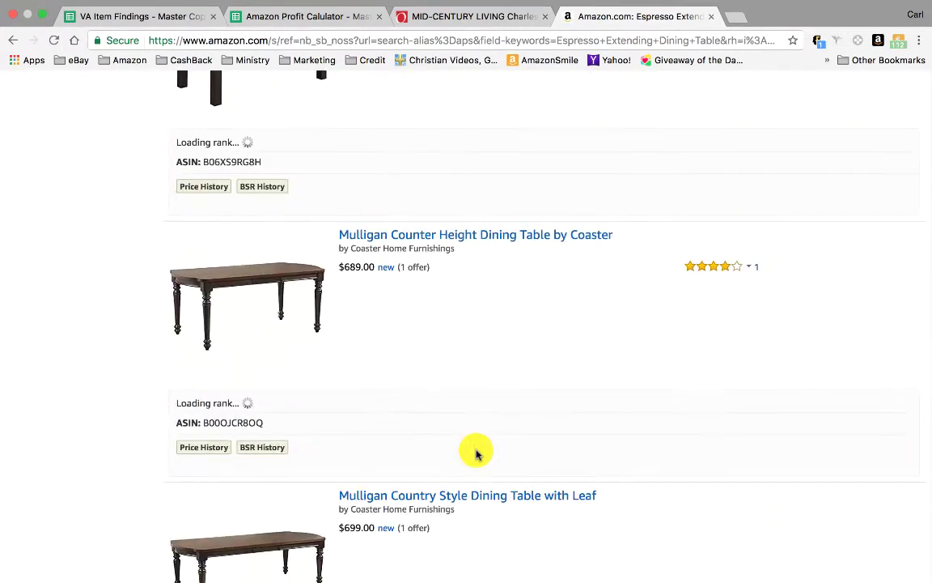
Copy "MID-CENTURY LIVING Charles Espresso Extending Dining Table" from the Overstock title and search Amazon for it.
left_click(516, 17)
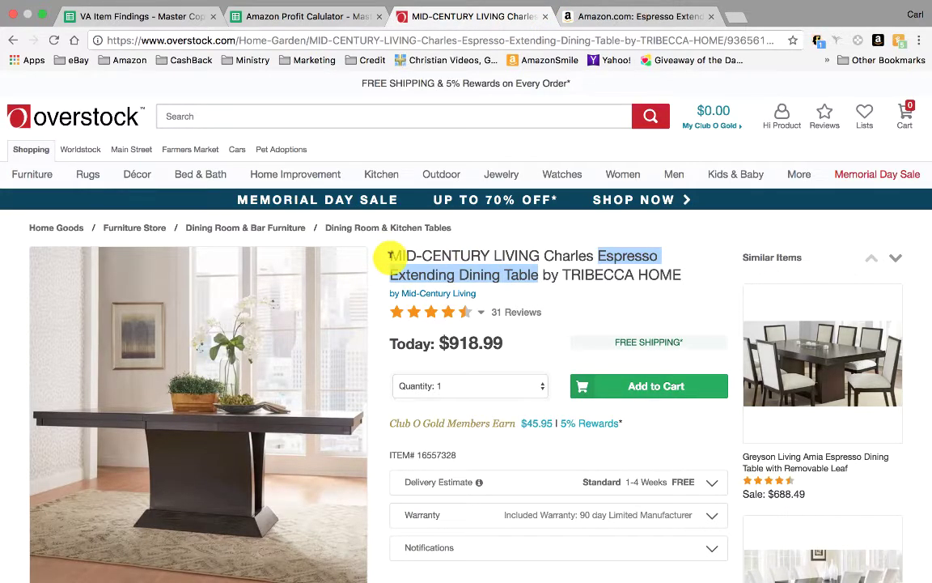
left_click_drag(390, 255, 539, 274)
left_click(621, 13)
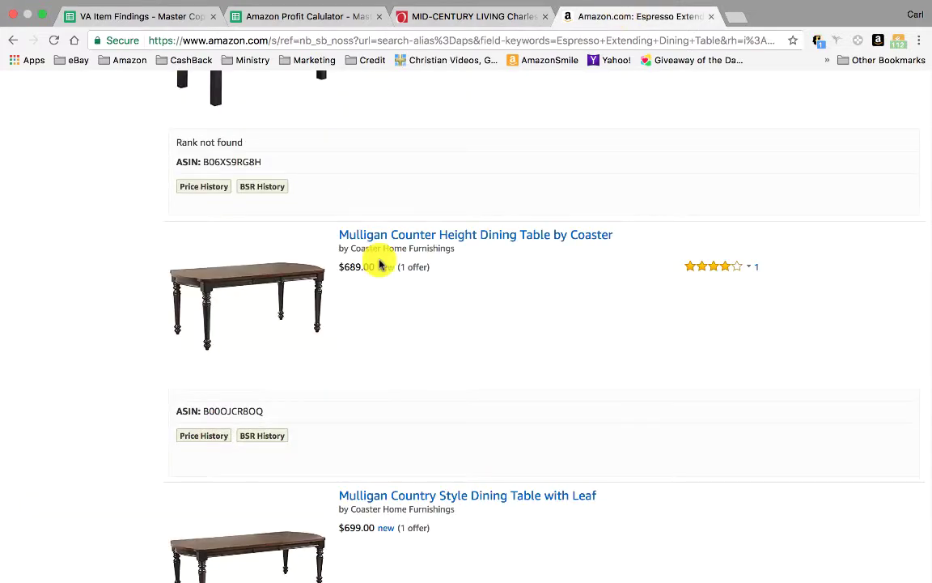
scroll(380, 265, "up", 15)
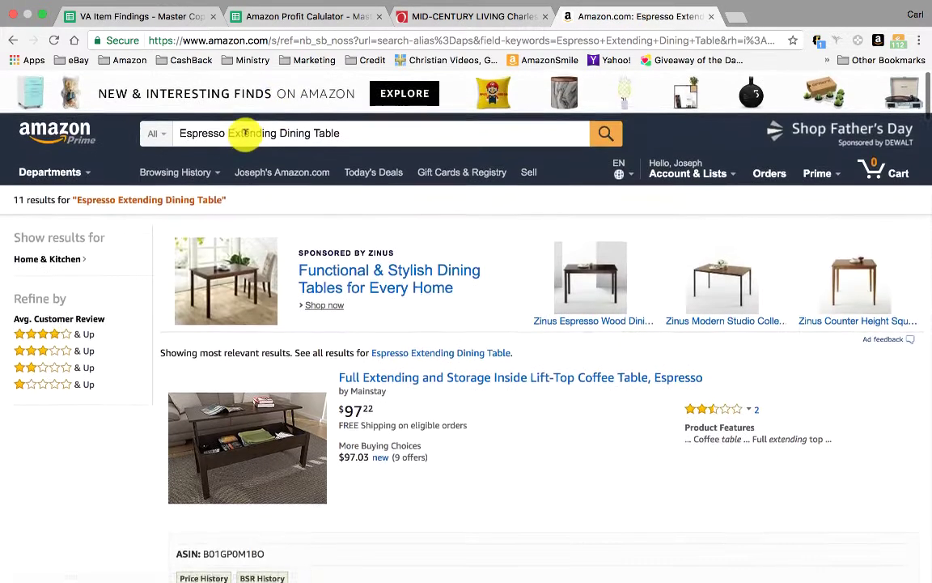
double_click(244, 133)
right_click(243, 138)
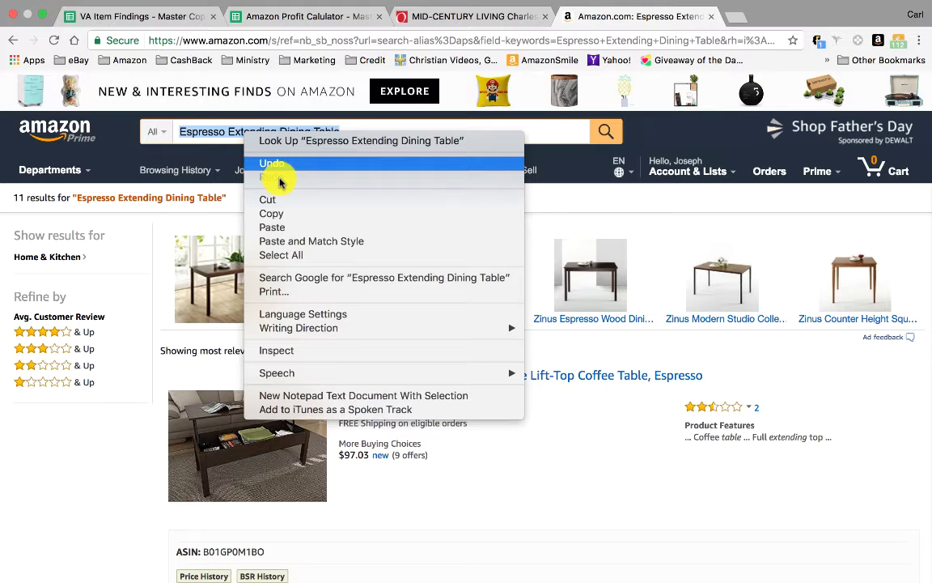
left_click(288, 228)
left_click(605, 133)
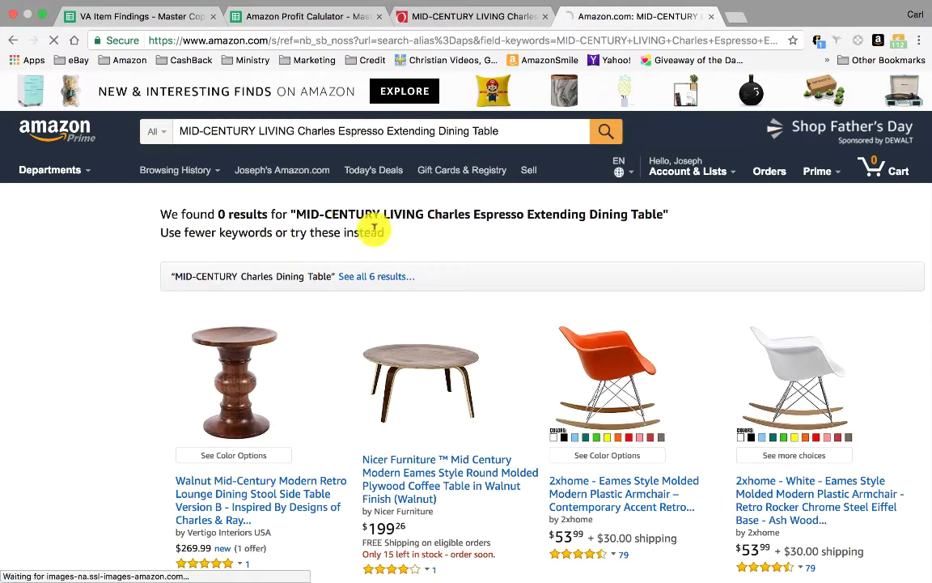
Return to the Overstock table listing and examine its product details, specs and similar items.
left_click(470, 16)
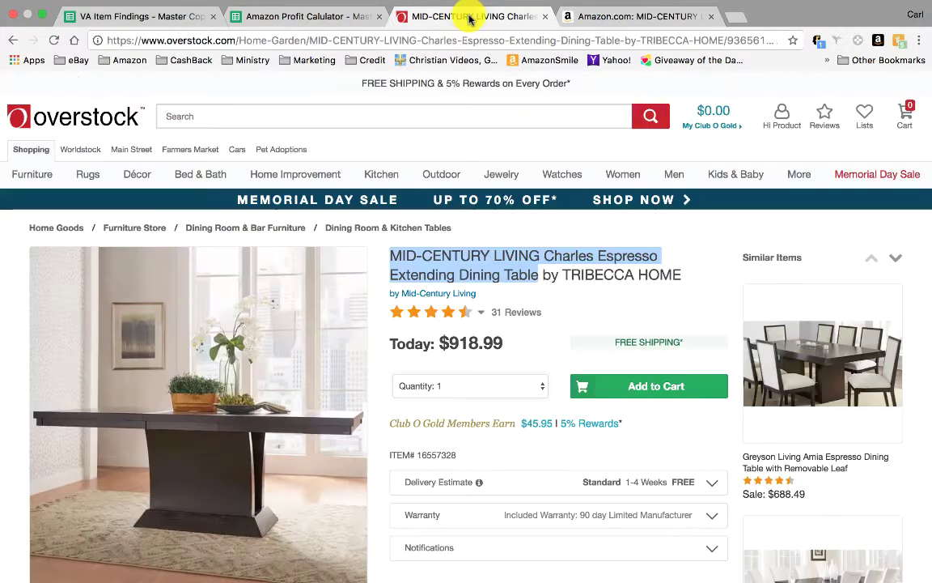
scroll(531, 443, "down", 2)
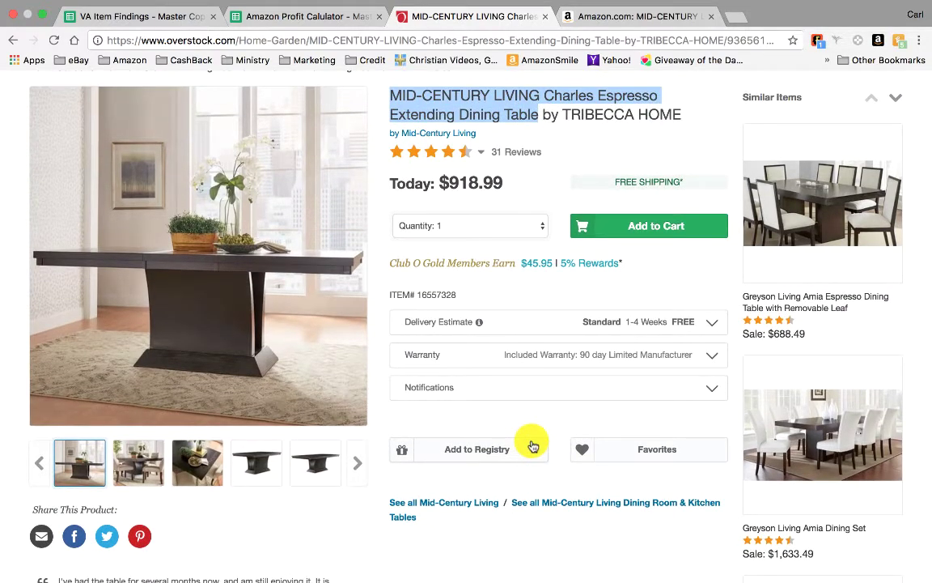
scroll(532, 444, "down", 3)
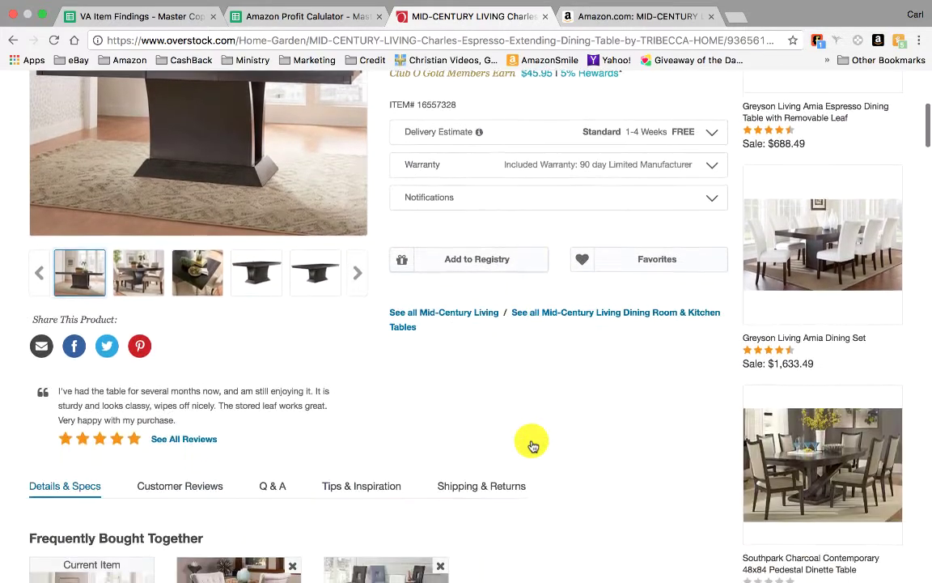
scroll(532, 443, "up", 4)
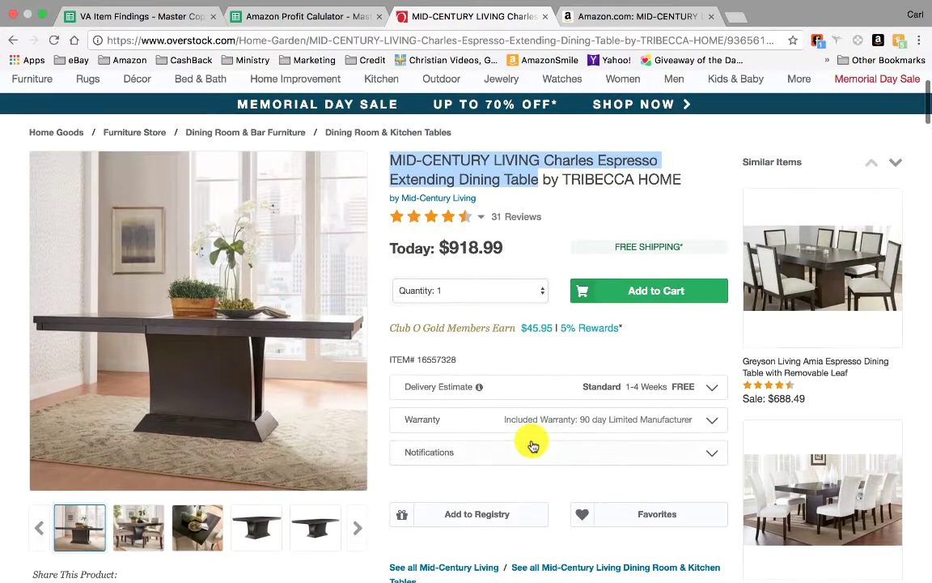
scroll(798, 452, "down", 5)
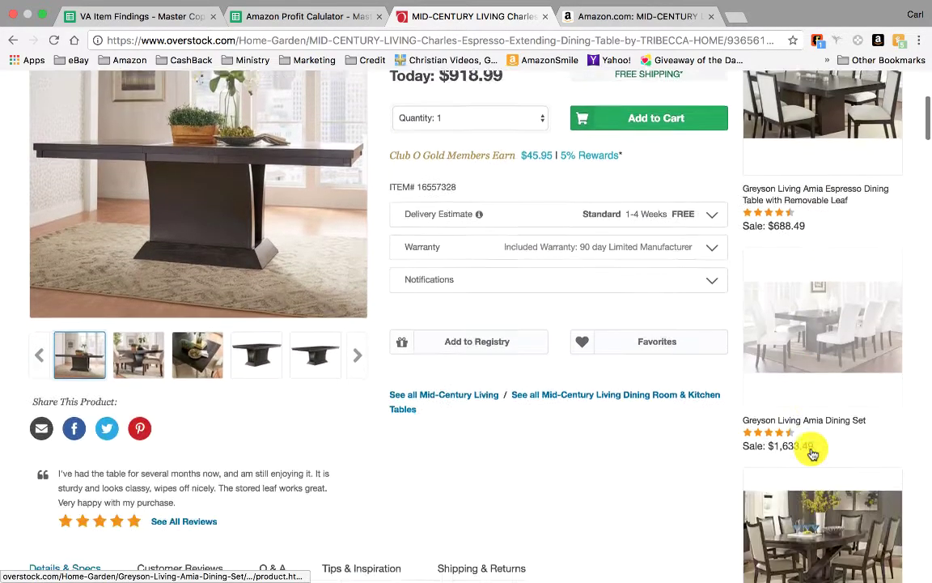
scroll(812, 452, "down", 3)
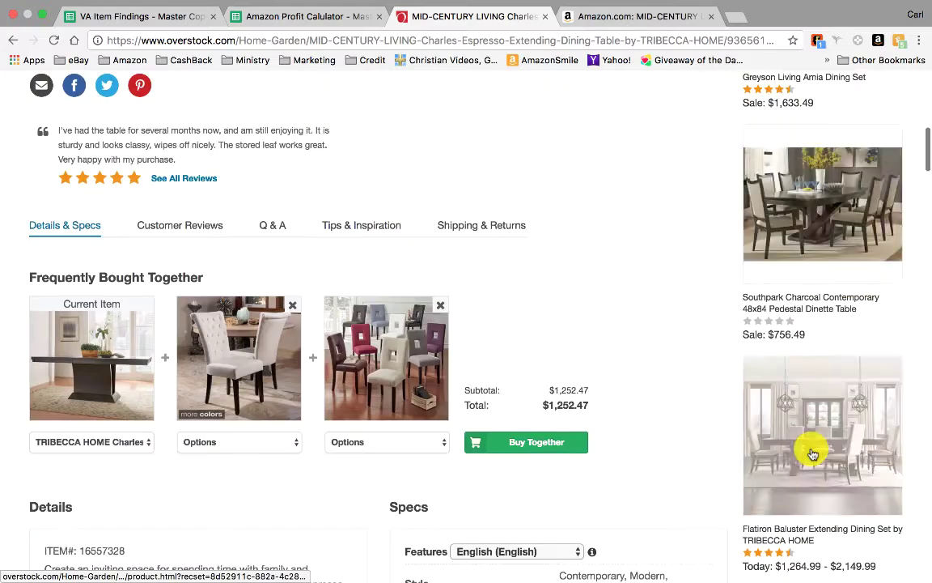
scroll(818, 348, "down", 3)
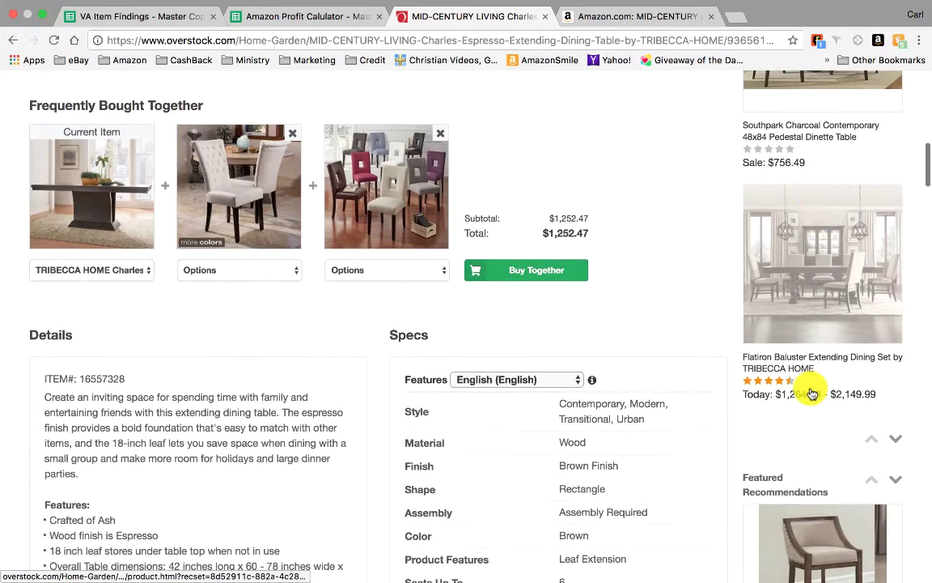
scroll(823, 441, "down", 5)
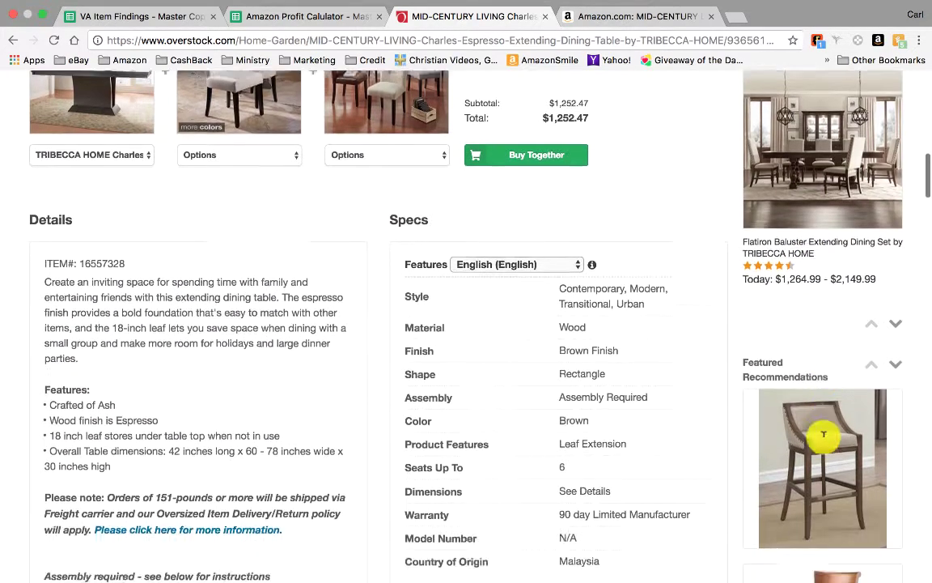
scroll(824, 441, "up", 3)
scroll(823, 441, "up", 10)
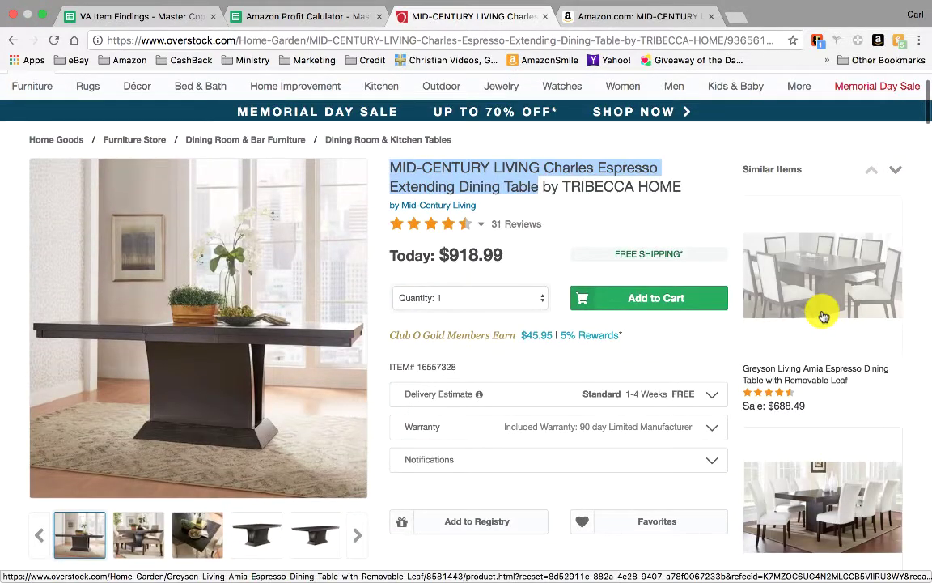
Open the similar Greyson Living Amia Espresso Dining Table with Removable Leaf and copy its full title.
left_click(824, 316)
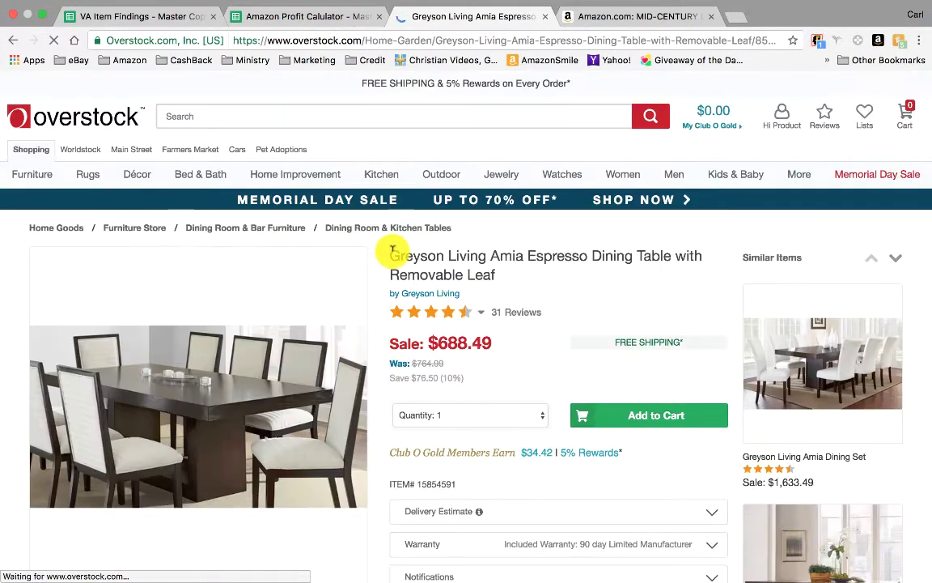
left_click_drag(392, 249, 493, 267)
key("super+c")
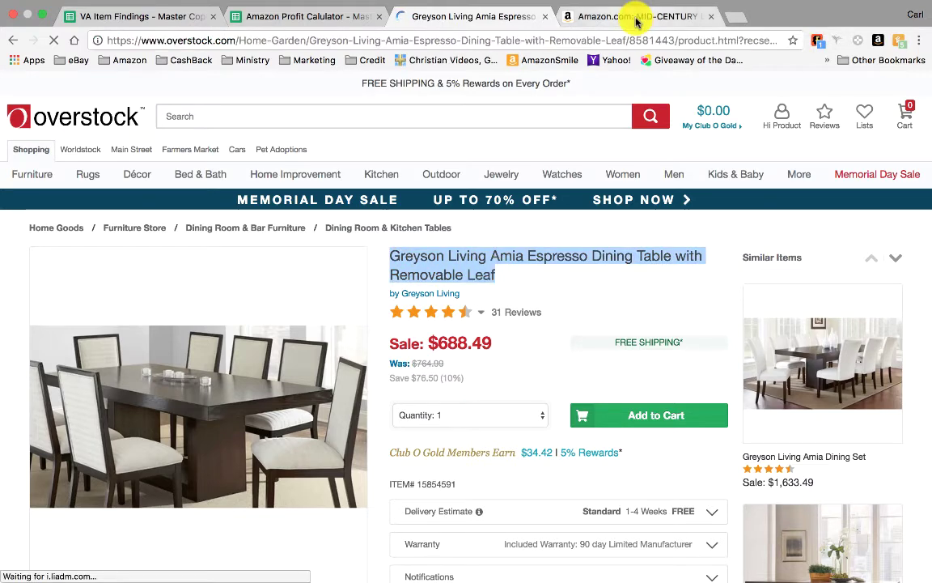
Switch to Amazon and search for "Greyson Living Amia Espresso Dining Table with Removable Leaf".
left_click(637, 18)
right_click(244, 119)
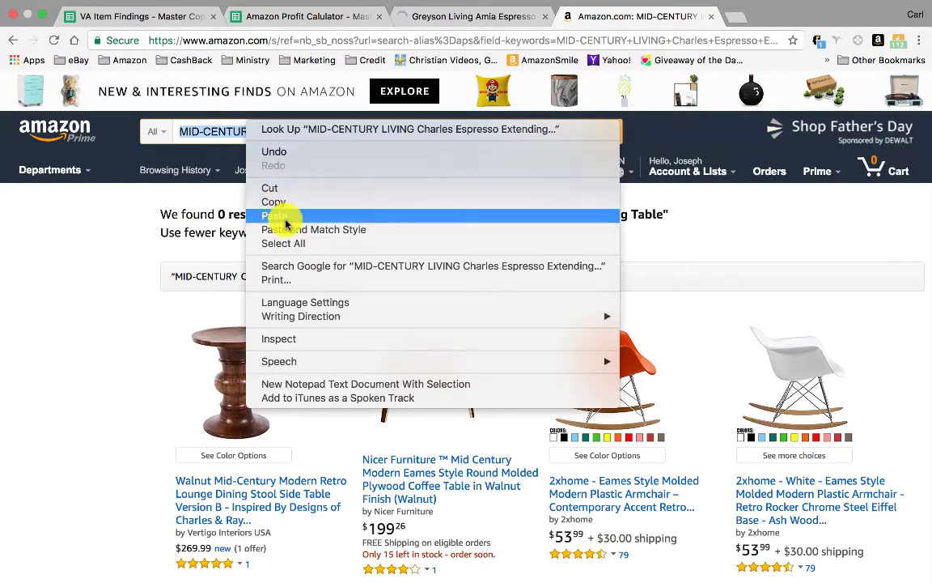
left_click(275, 212)
left_click(603, 137)
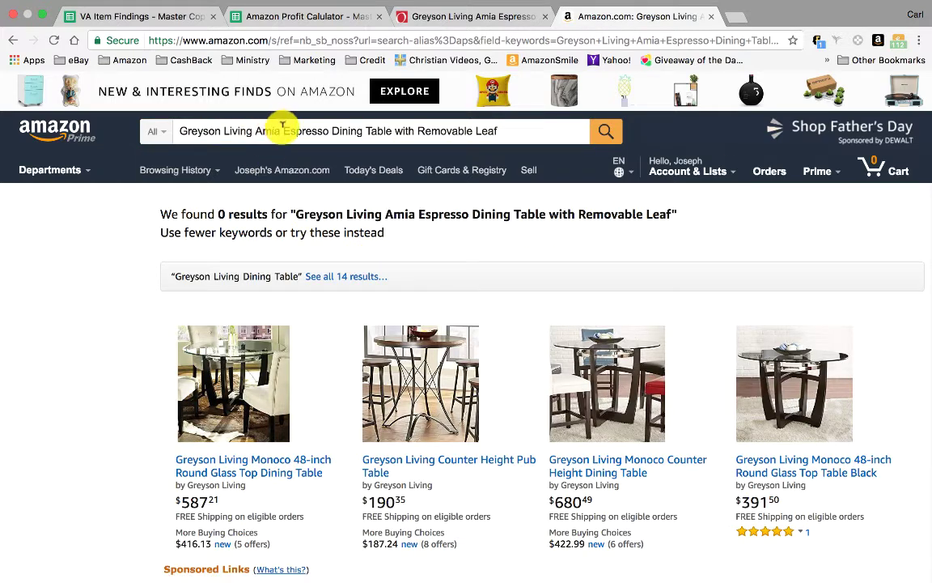
Remove "Greyson Living Amia" from the Amazon query and search for "Espresso Dining Table with Removable Leaf".
left_click_drag(283, 131, 186, 132)
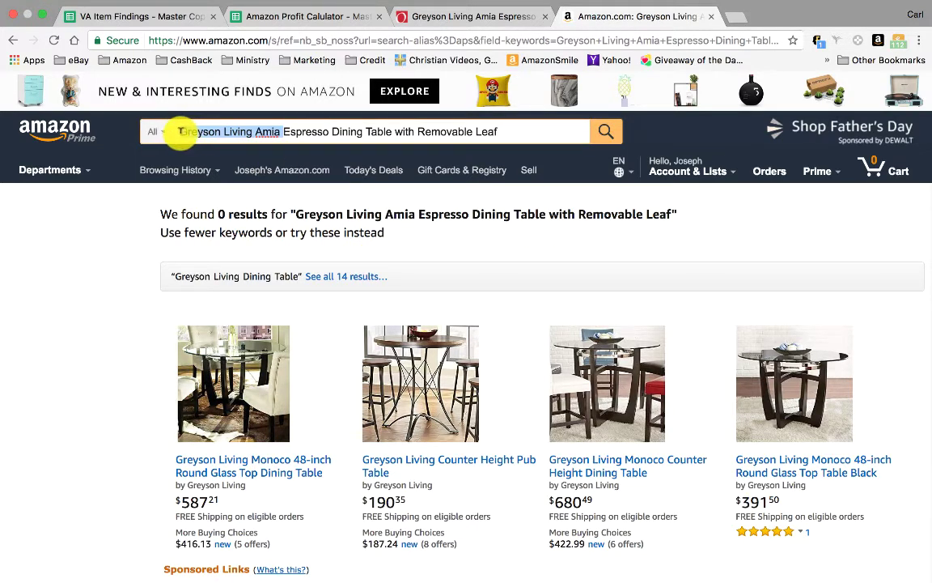
key("BackSpace")
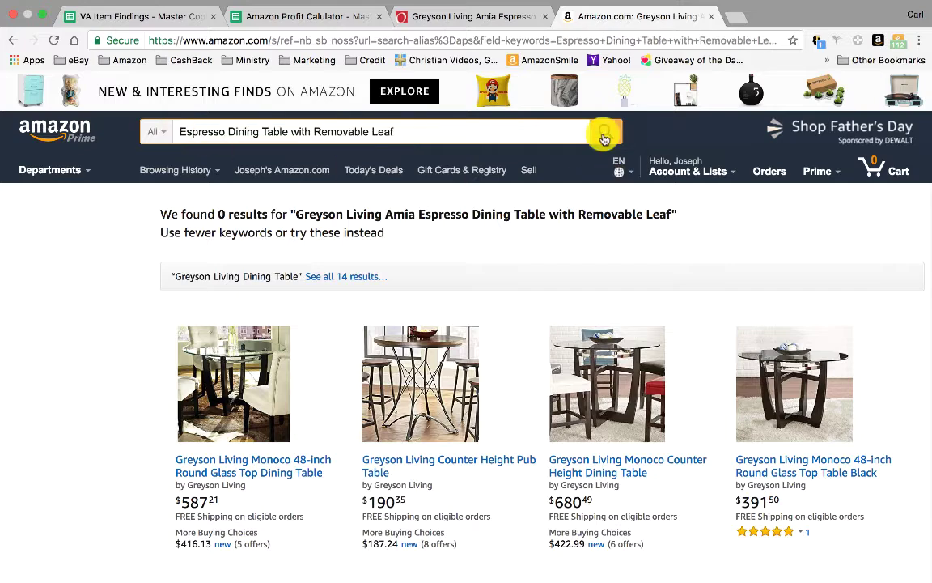
Run the Amazon search for "Espresso Dining Table with Removable Leaf" and compare the results with the Overstock table's photo.
left_click(604, 134)
scroll(441, 455, "down", 10)
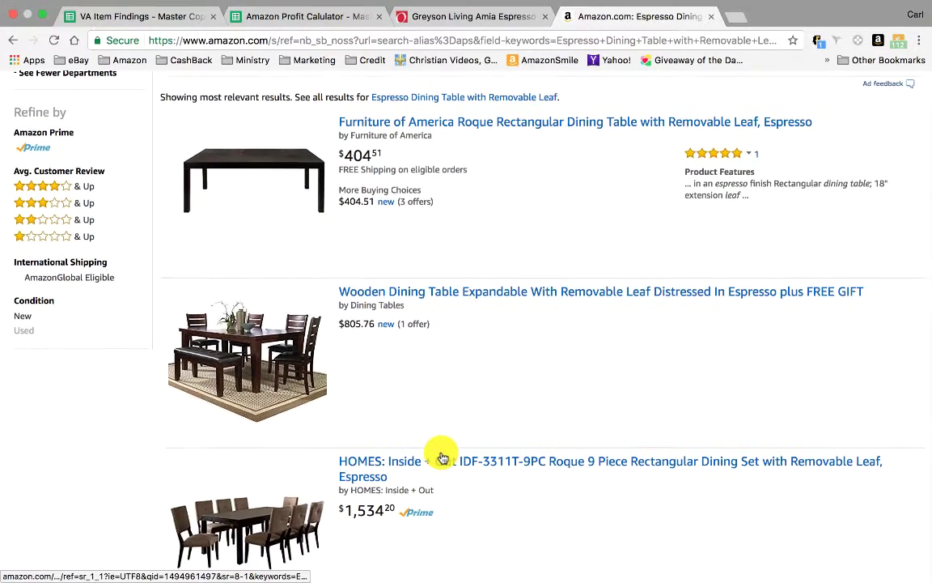
scroll(441, 454, "down", 5)
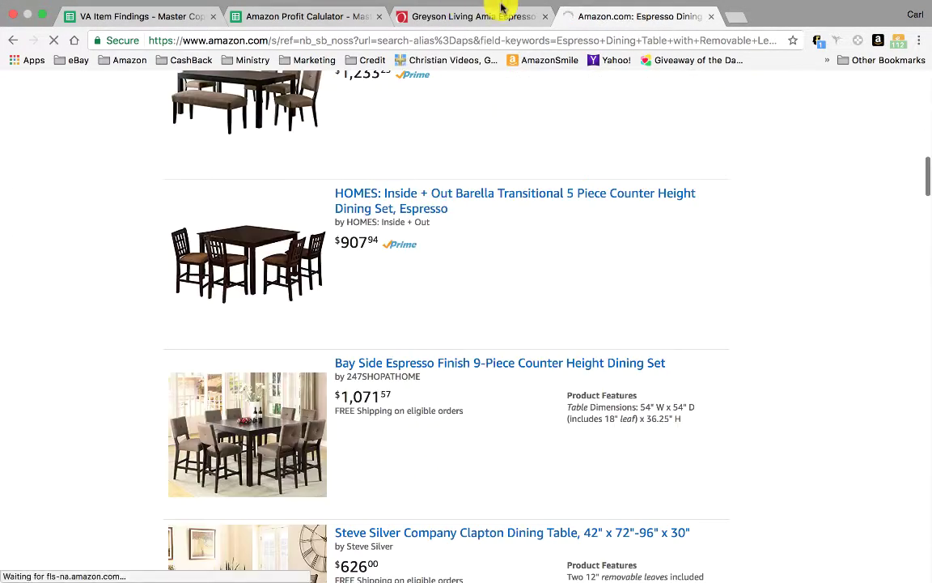
left_click(474, 14)
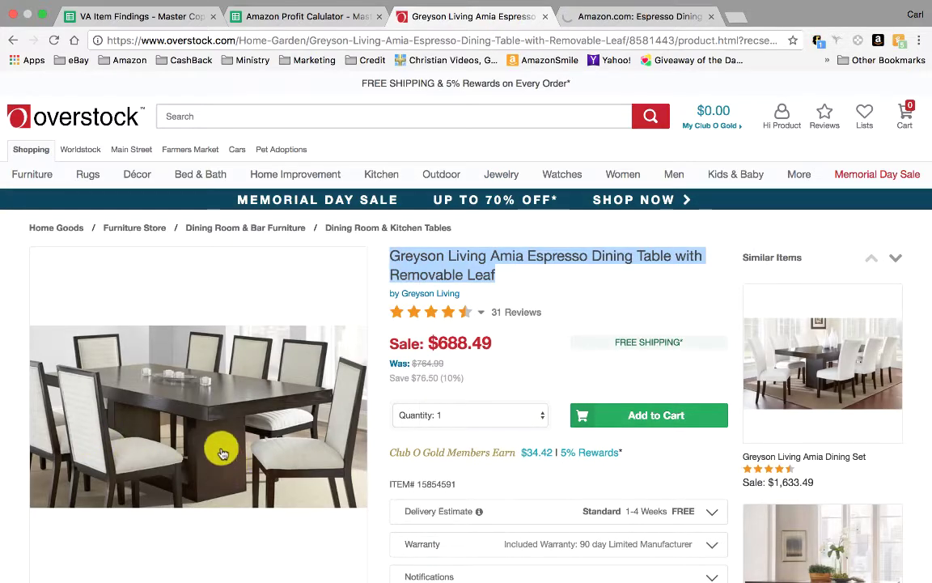
left_click(626, 24)
scroll(423, 474, "down", 10)
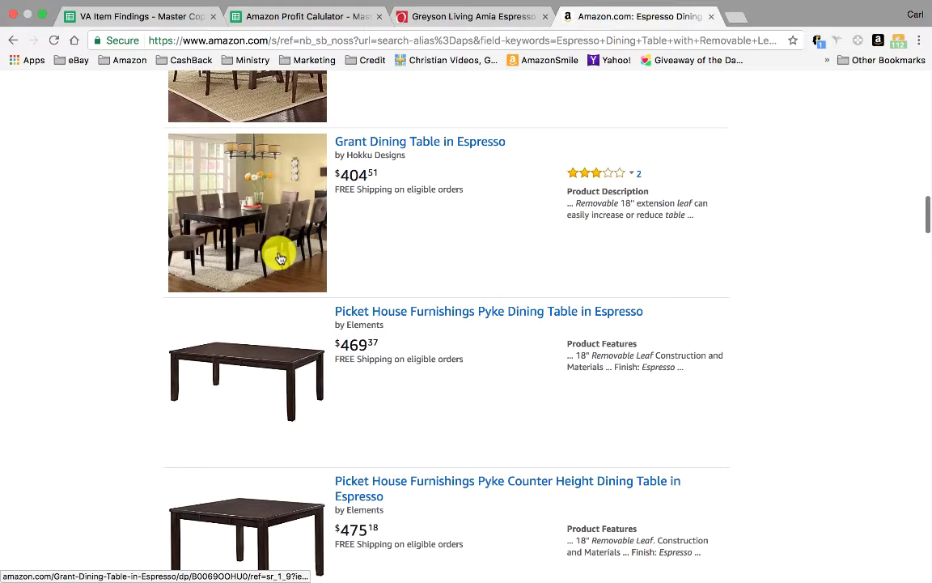
scroll(422, 389, "down", 3)
scroll(423, 388, "down", 10)
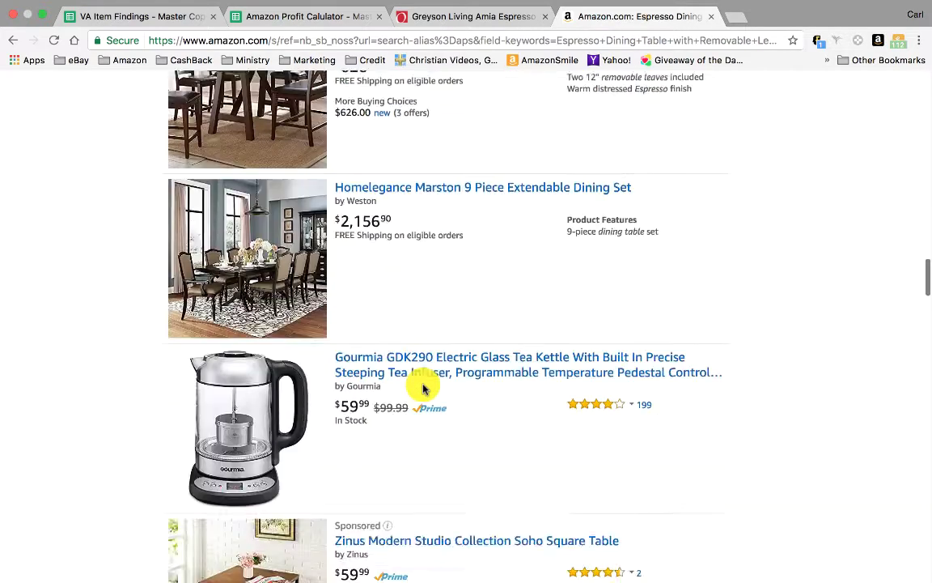
scroll(422, 388, "down", 6)
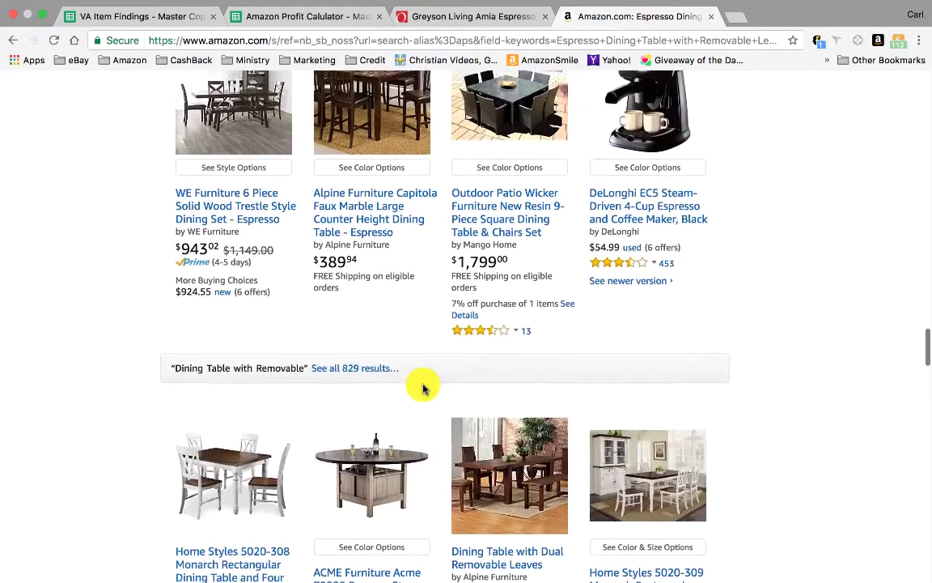
Shorten the Amazon query to "Espresso Dining Table" and search again.
scroll(424, 390, "up", 15)
scroll(423, 388, "up", 15)
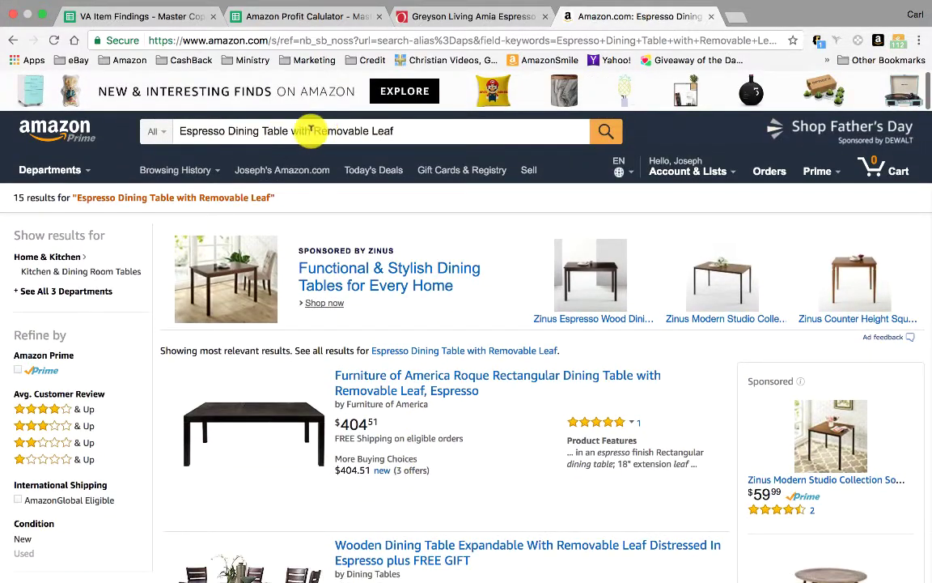
left_click_drag(292, 132, 528, 141)
key("BackSpace")
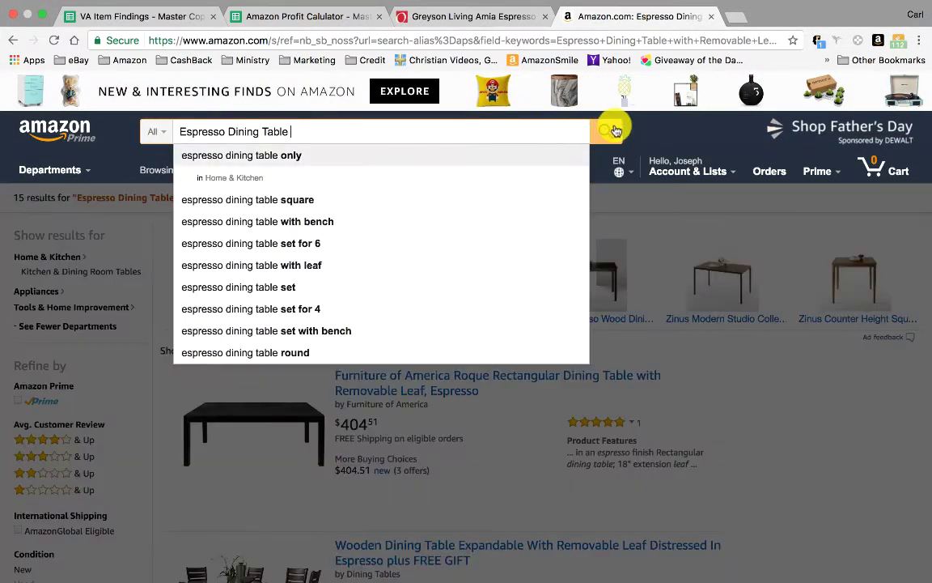
left_click(613, 131)
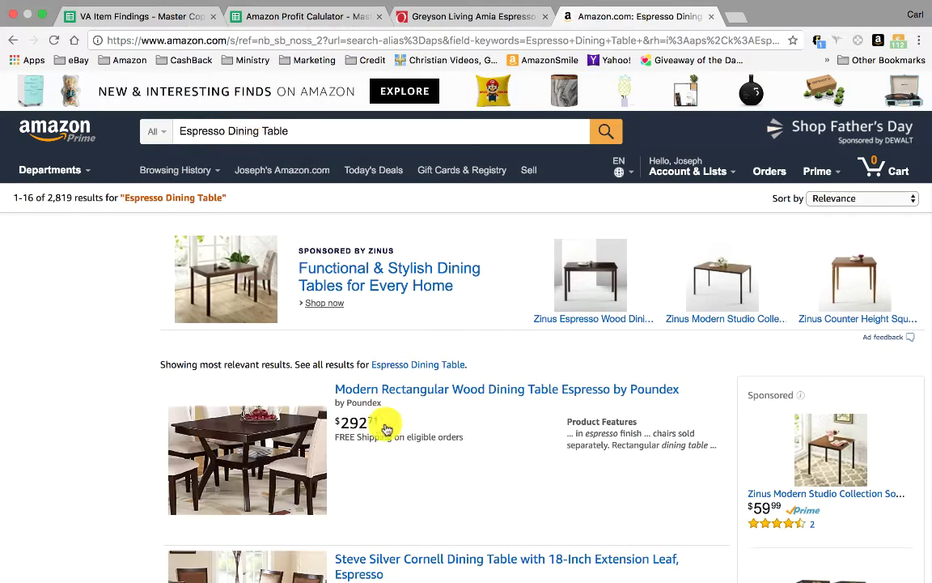
Compare the Amazon espresso dining table results with the Greyson Living Amia table on Overstock, looking through the whole first results page.
scroll(421, 453, "down", 2)
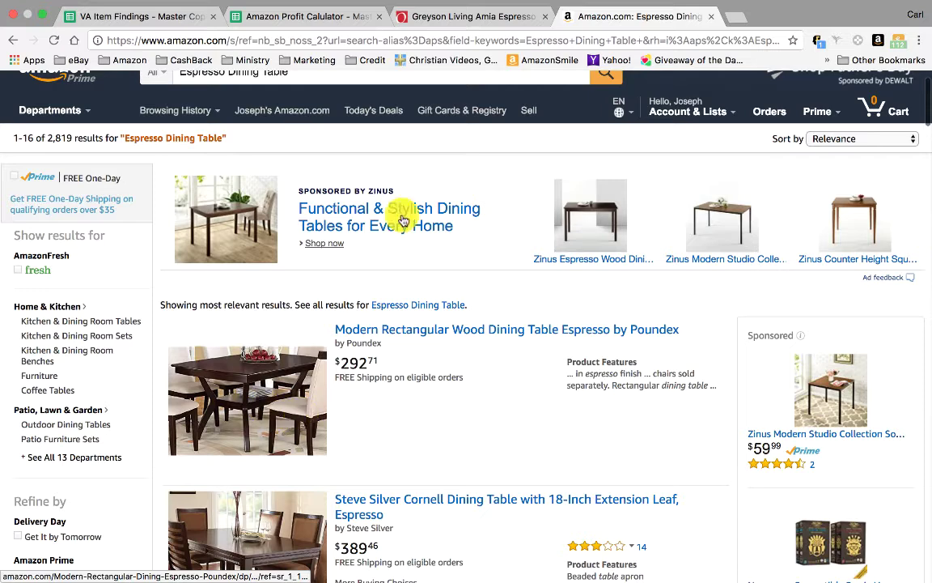
left_click(470, 17)
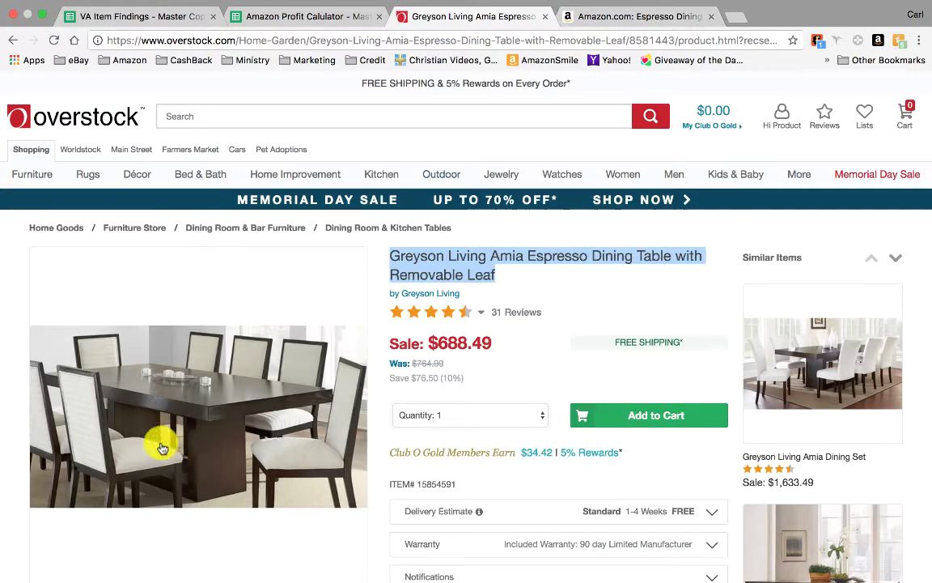
scroll(194, 449, "down", 3)
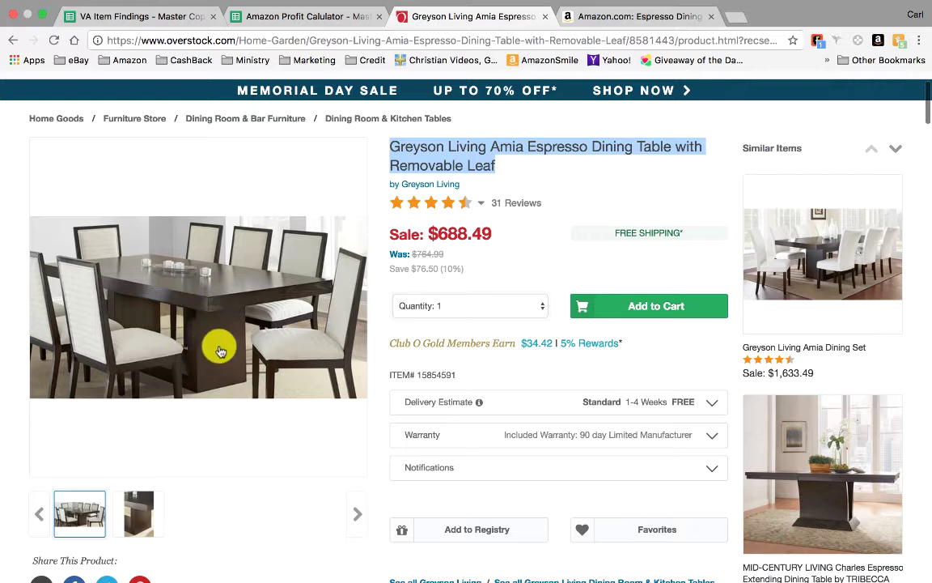
left_click(632, 18)
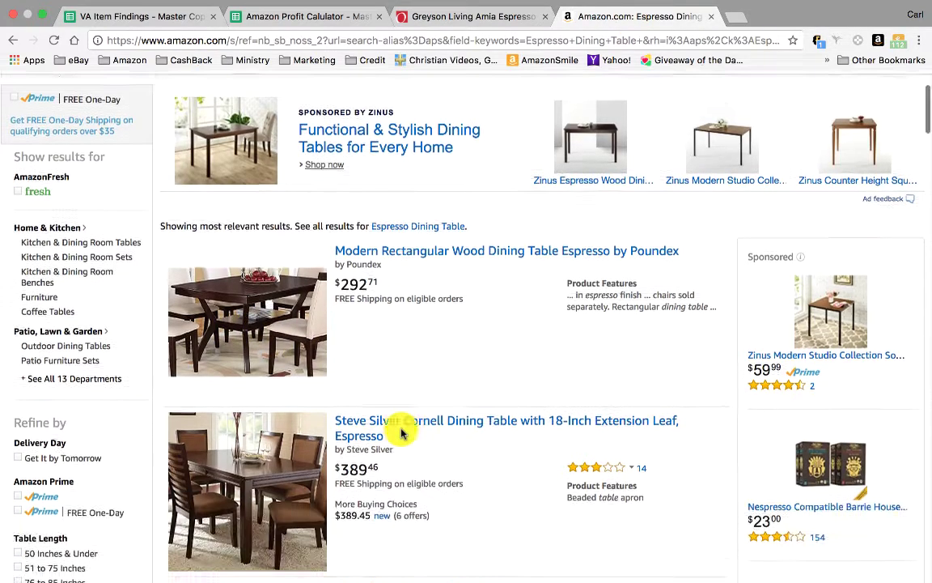
scroll(396, 427, "down", 3)
scroll(458, 422, "down", 10)
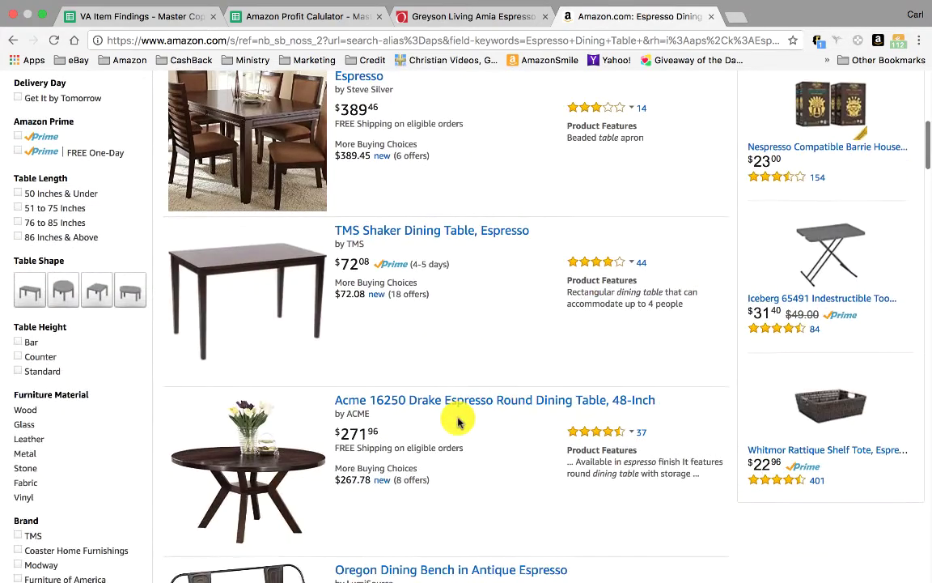
scroll(458, 421, "down", 20)
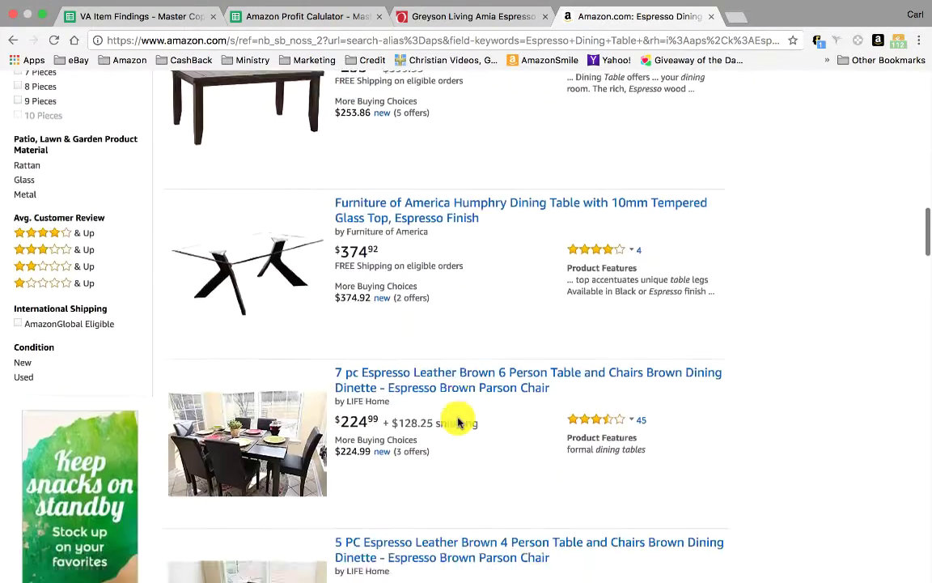
scroll(458, 421, "down", 18)
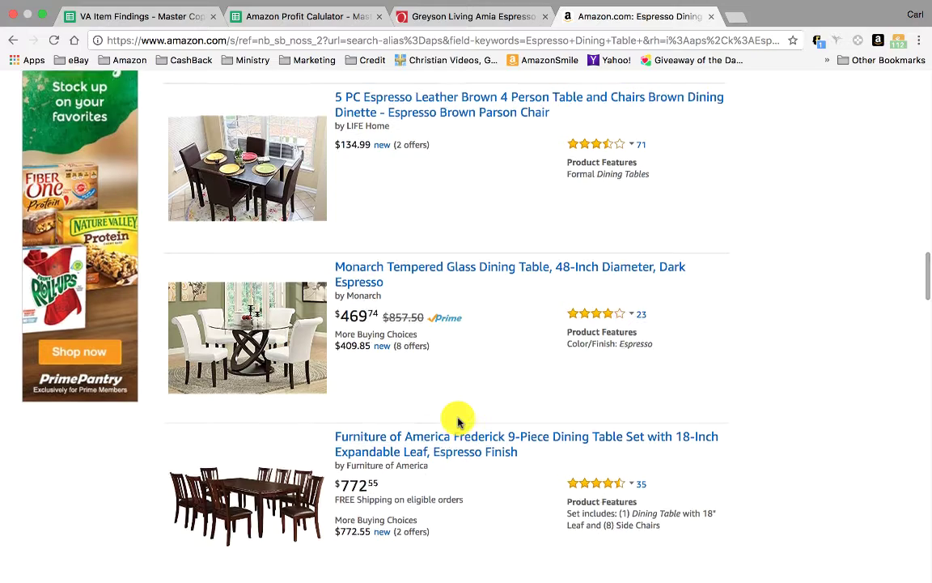
scroll(458, 421, "down", 20)
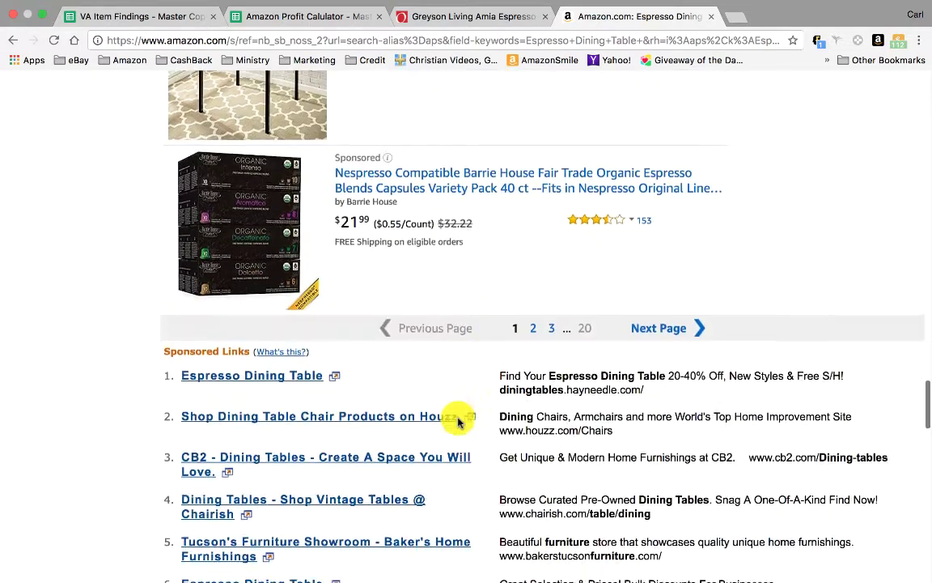
Return to Overstock and open the Living Room Furniture category.
left_click(493, 16)
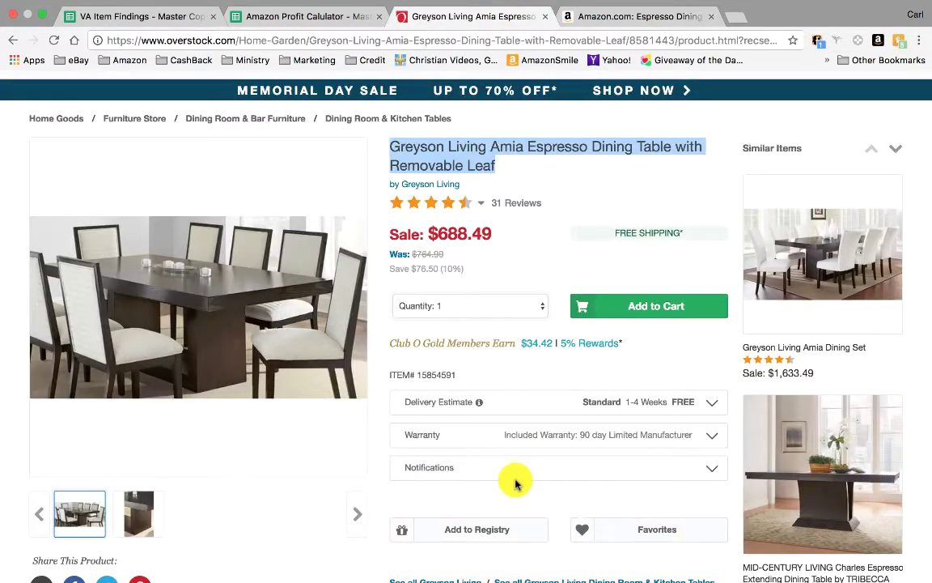
scroll(516, 483, "up", 3)
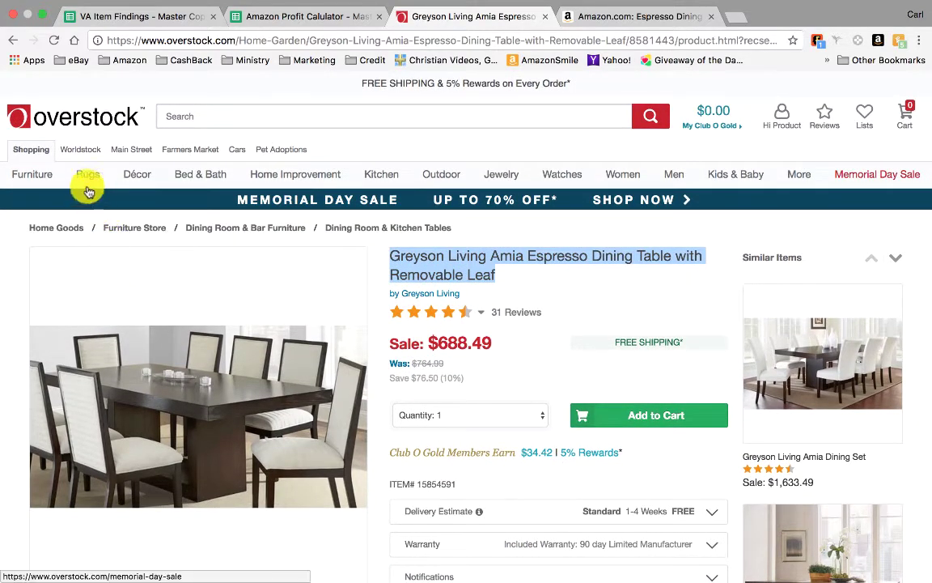
mouse_move(87, 179)
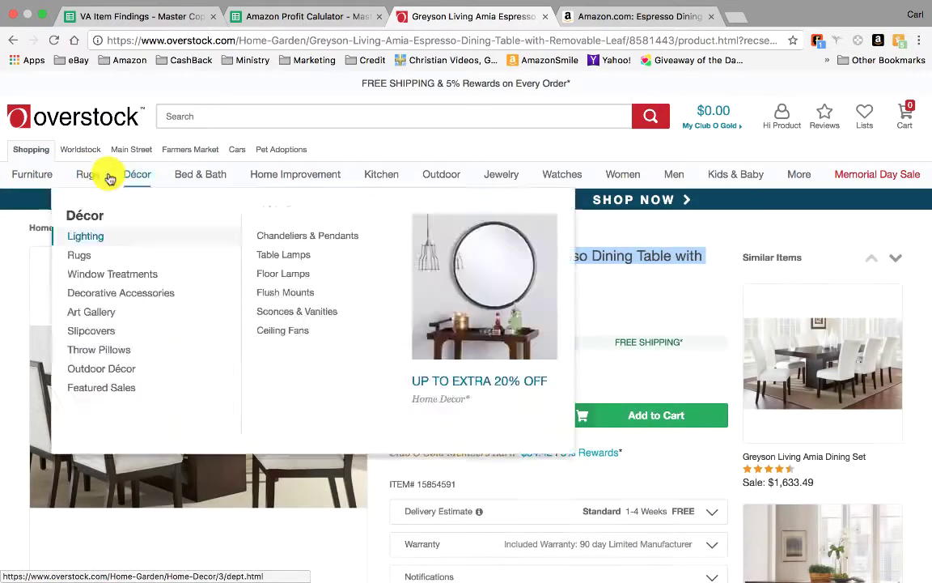
mouse_move(41, 180)
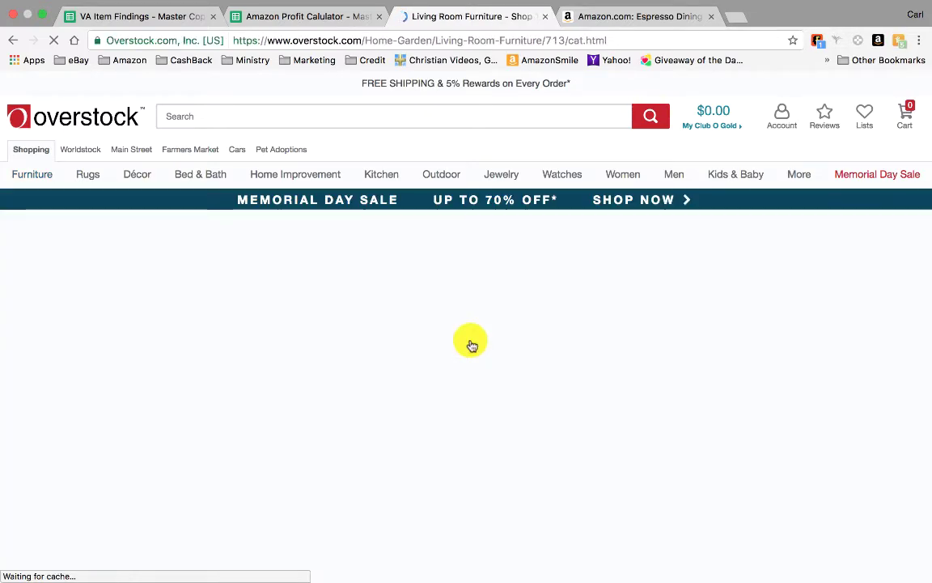
Browse the living room furniture and open the Knightsbridge Beige Linen Oversize Extra Long Tufted Chesterfield Modular Sofa by SIGNAL HILLS.
scroll(594, 503, "down", 3)
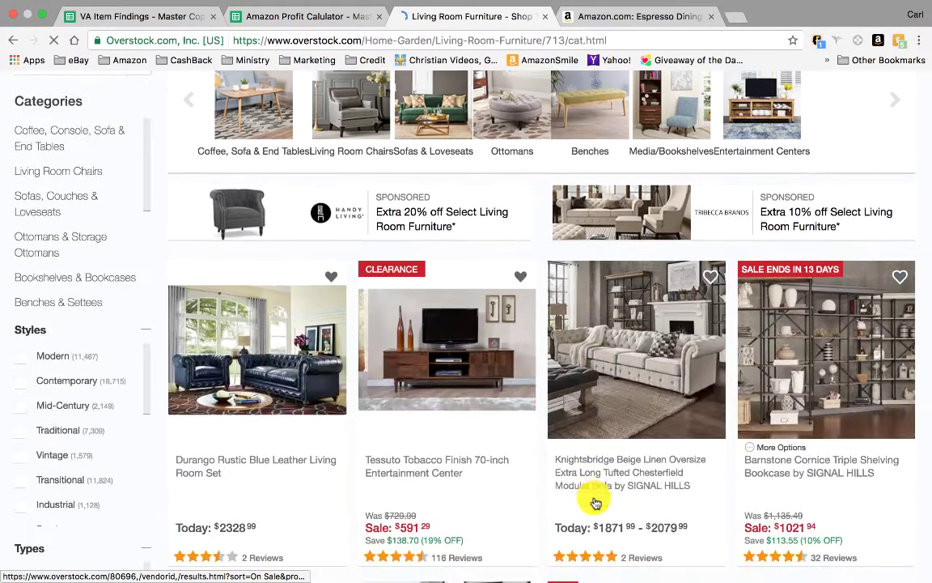
scroll(505, 491, "down", 3)
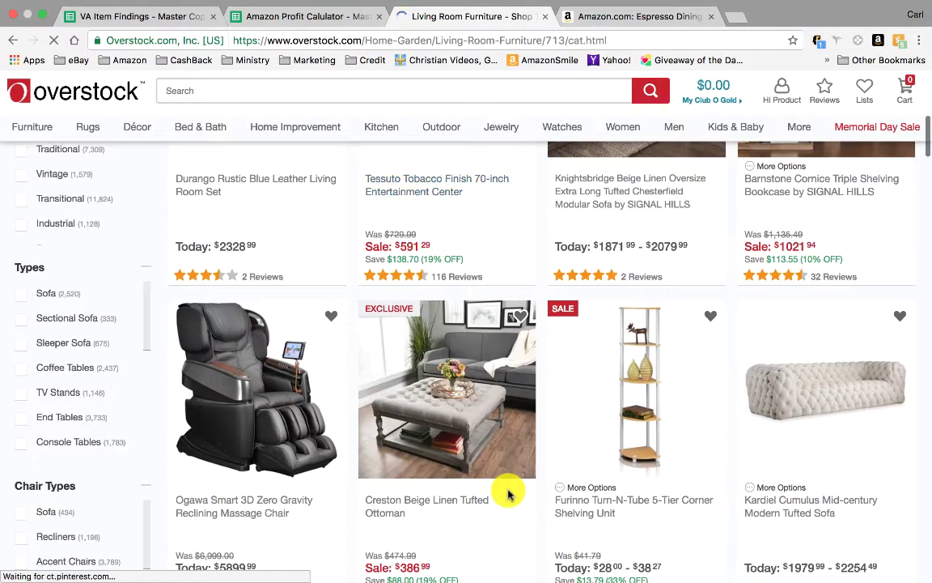
scroll(509, 493, "down", 4)
scroll(510, 495, "up", 5)
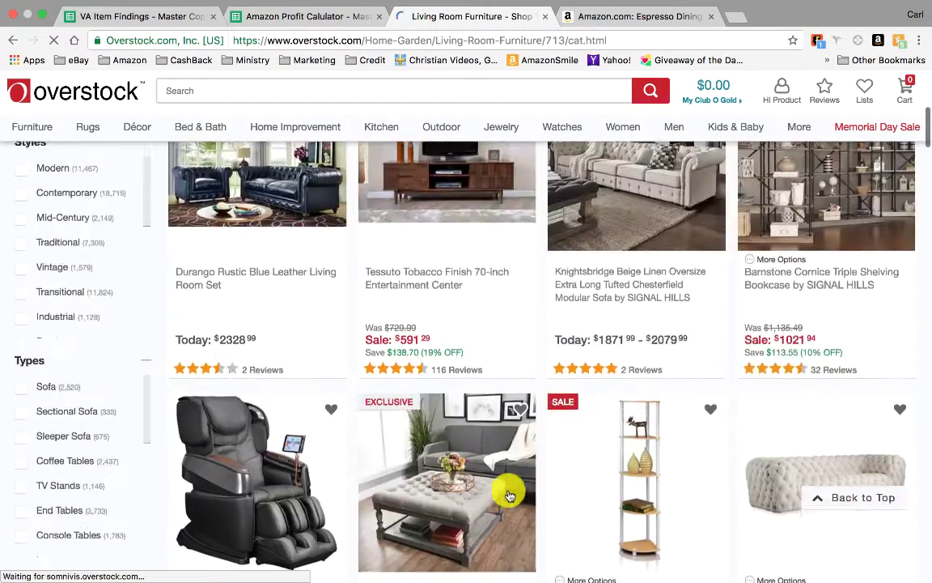
scroll(510, 495, "up", 3)
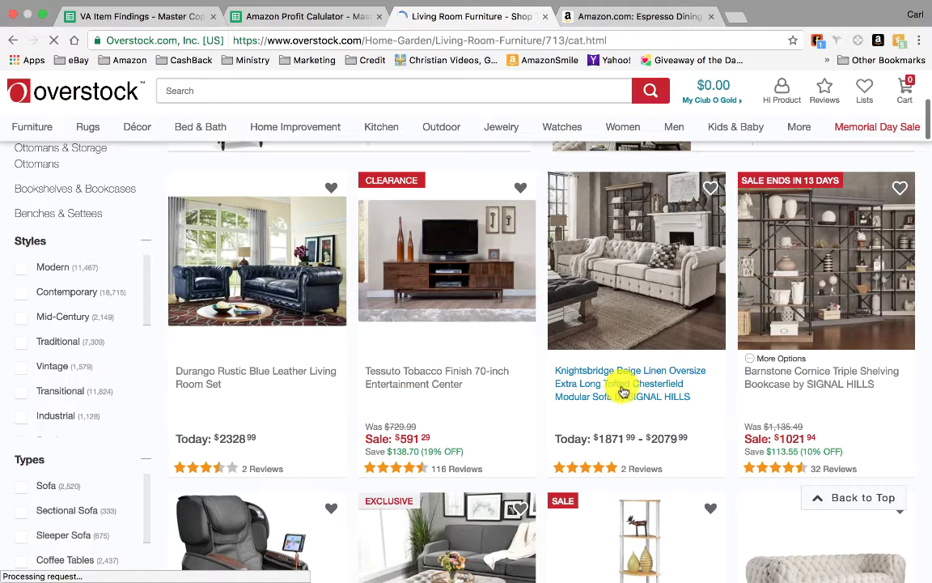
left_click(632, 396)
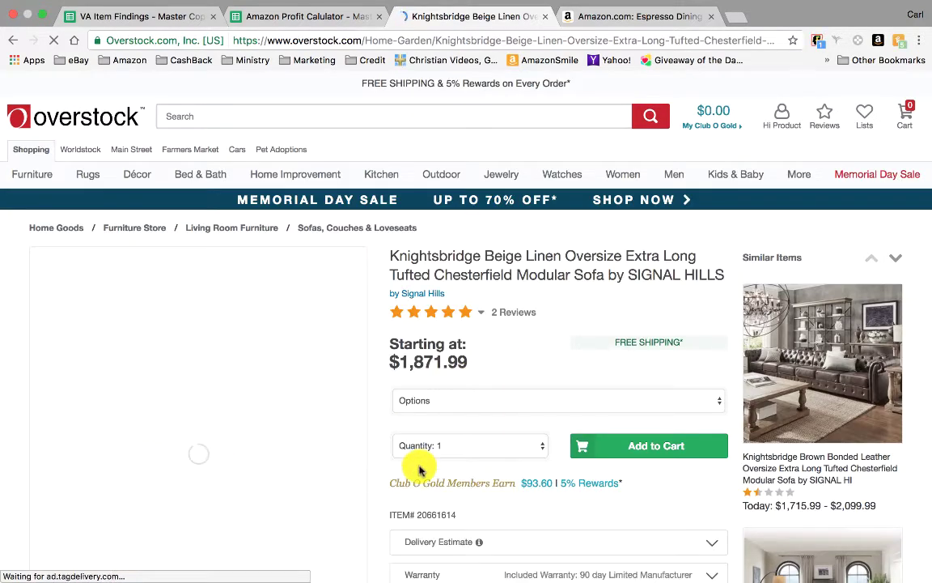
View the sofa's photos and copy "Beige Linen Oversize Extra Long Tufted Chesterfield Modular Sofa" from its title, leaving out the brand names.
scroll(481, 445, "down", 3)
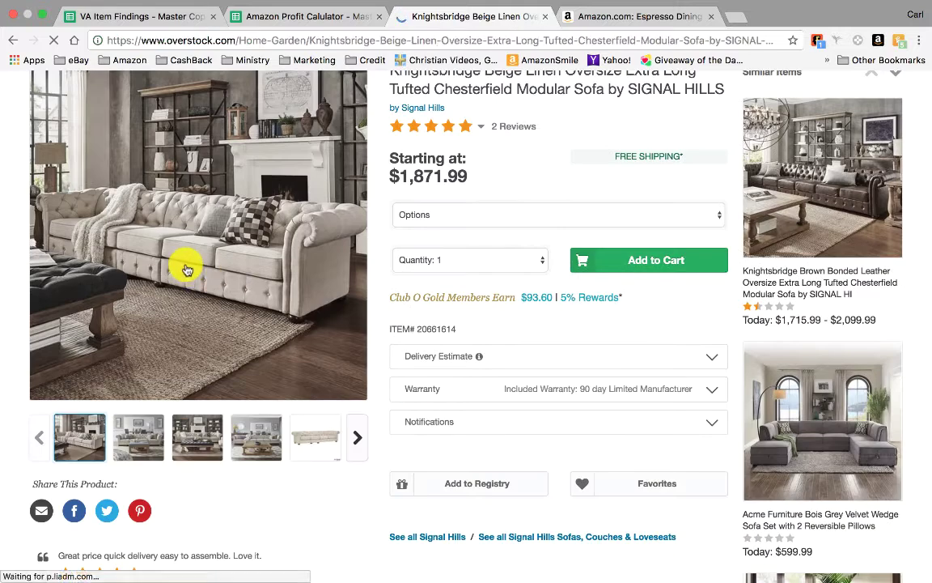
scroll(417, 275, "up", 3)
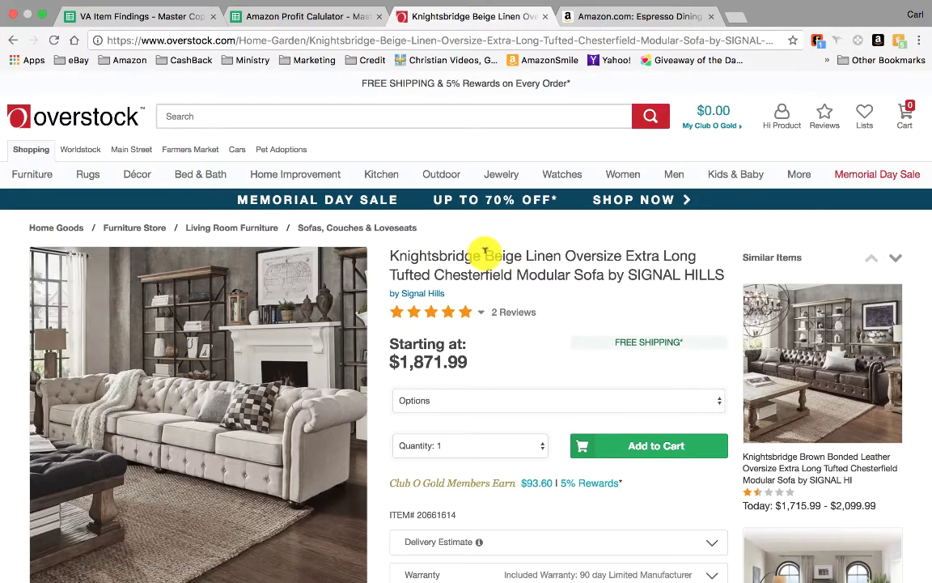
left_click_drag(488, 252, 629, 275)
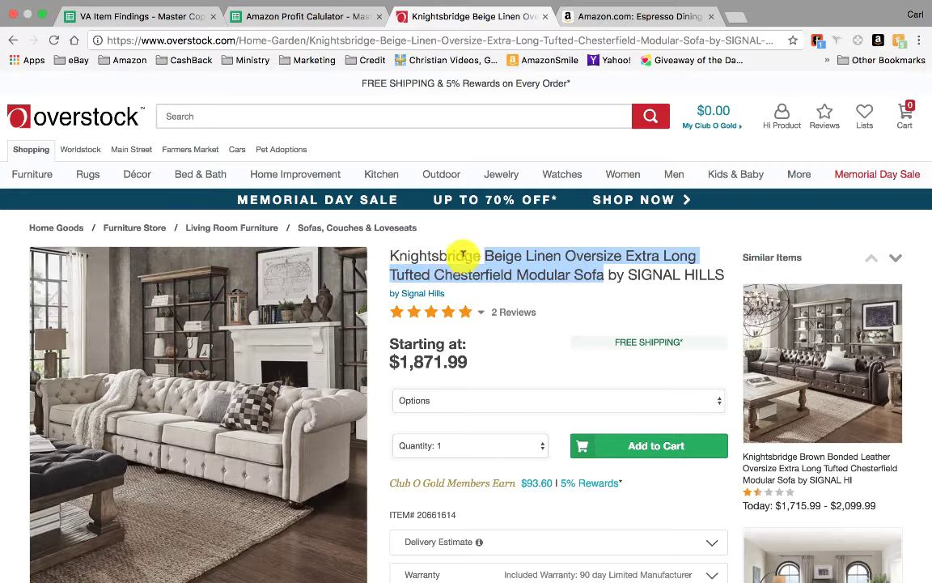
right_click(538, 263)
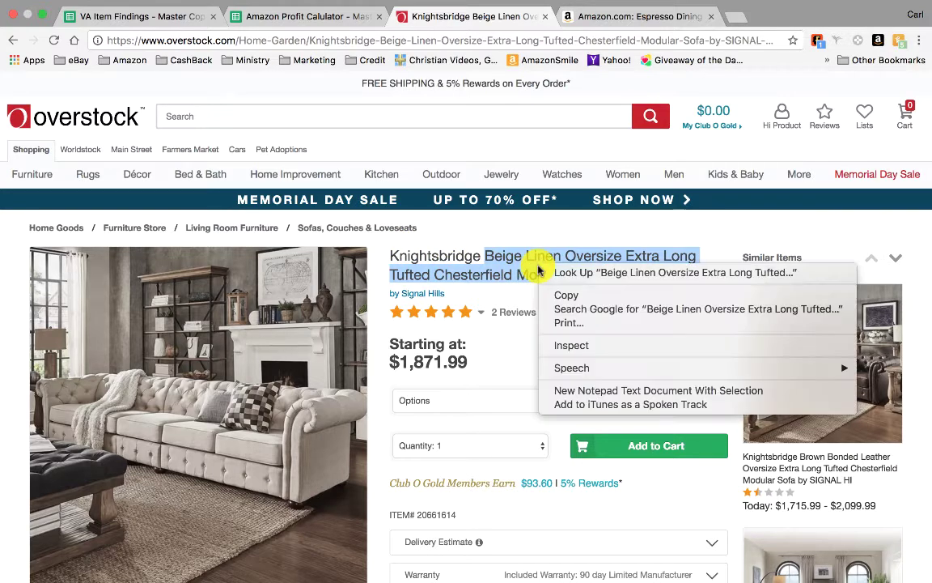
left_click(547, 294)
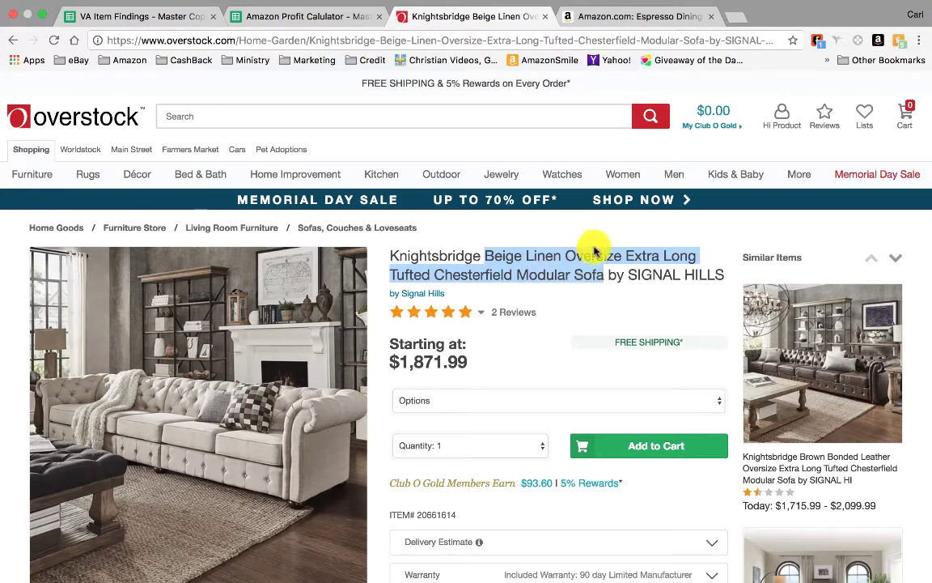
Switch to Amazon and search for "Beige Linen Oversize Extra Long Tufted Chesterfield Modular Sofa".
left_click(630, 17)
scroll(353, 252, "up", 15)
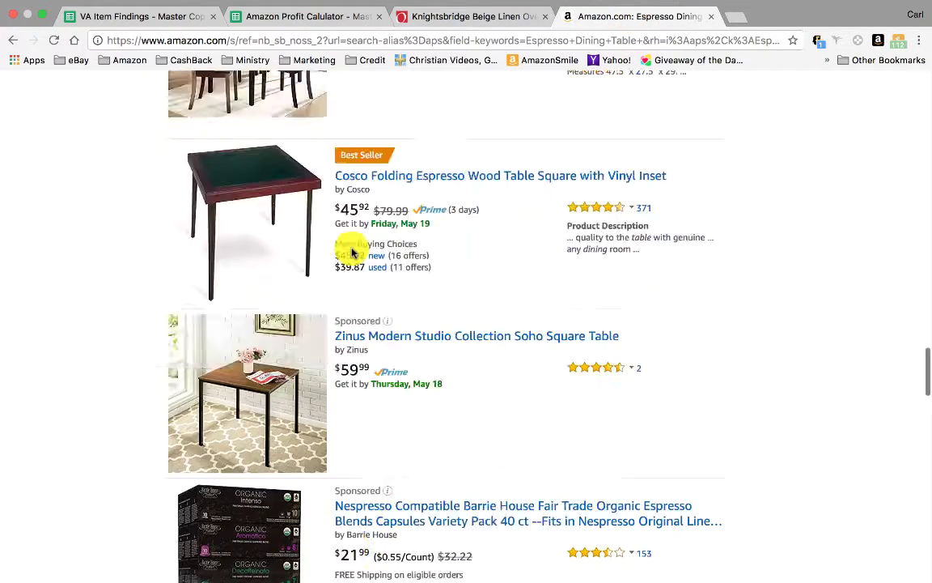
scroll(353, 252, "up", 10)
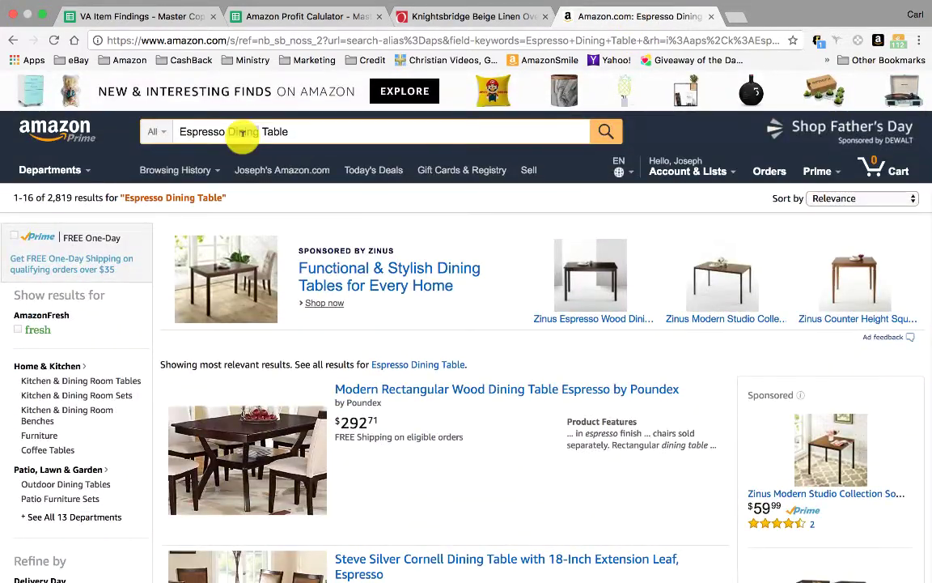
key("super+v")
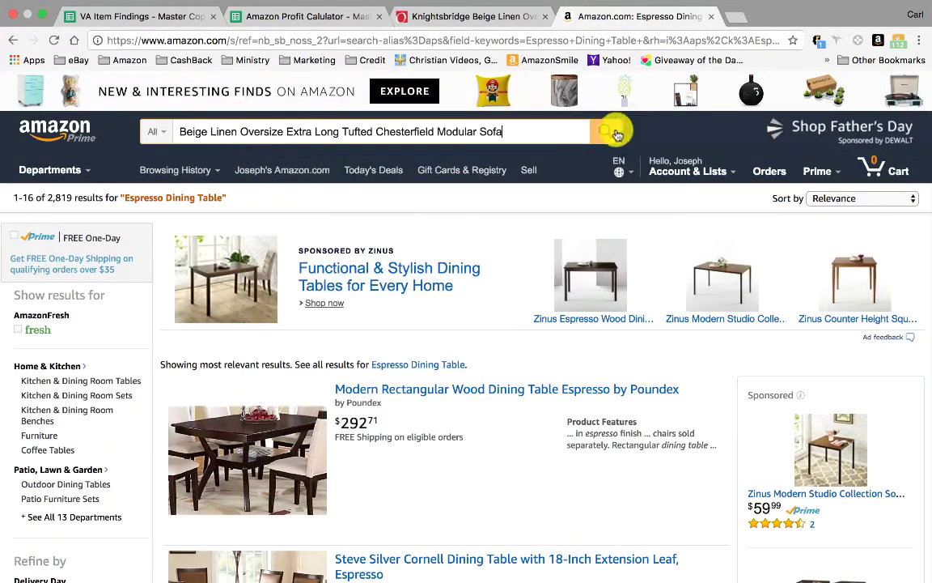
left_click(606, 133)
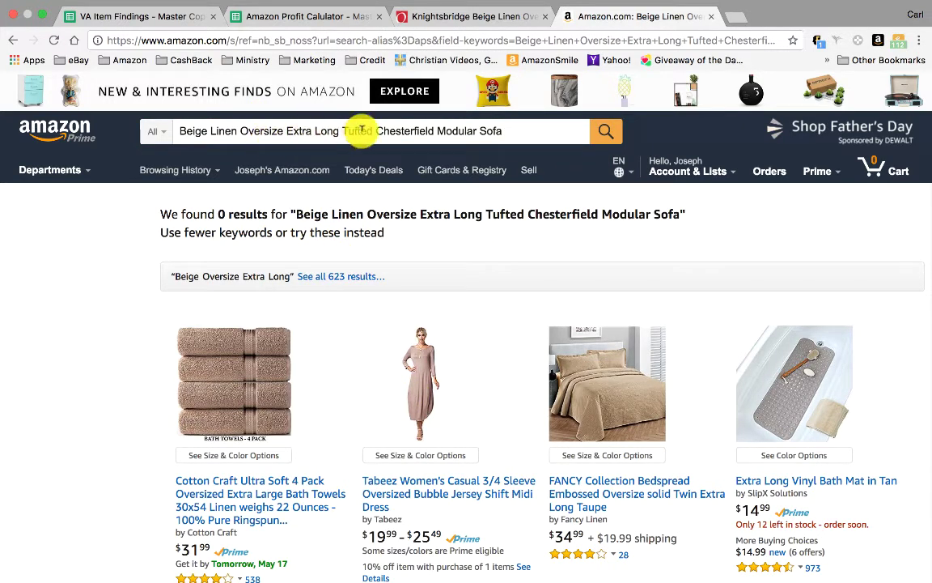
Shorten the Amazon search to "Beige Linen Oversize Extra Long Tufted" and run it.
left_click_drag(378, 131, 518, 131)
key("BackSpace")
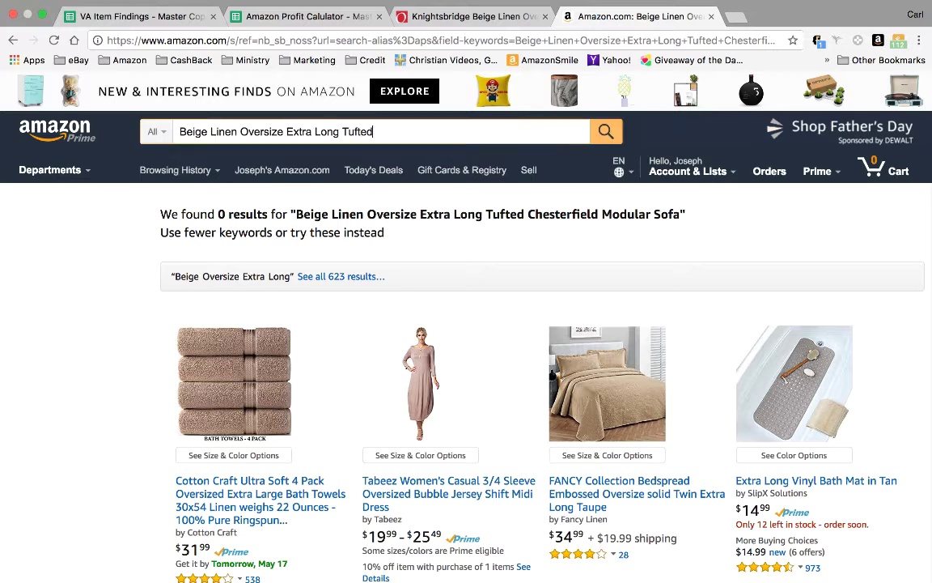
left_click(612, 133)
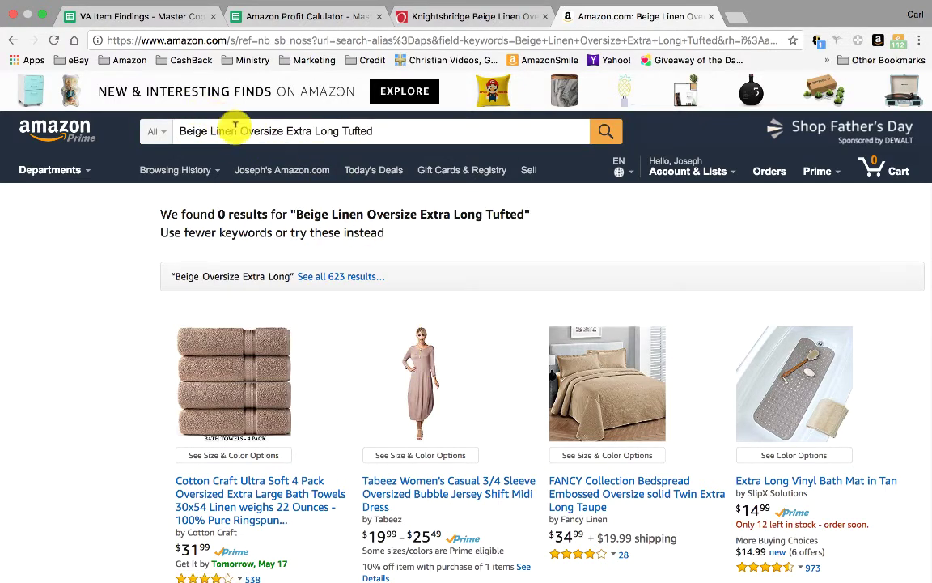
left_click_drag(242, 130, 177, 131)
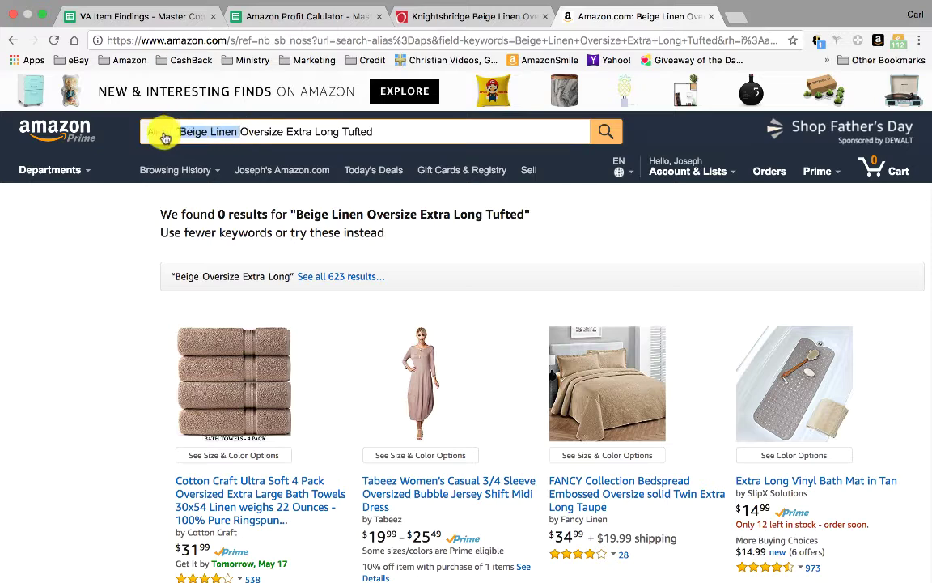
Switch to Overstock and copy "Knightsbridge Beige Linen Oversize Extra Long Tufted Chesterfield Modular Sofa" from the product title.
left_click(444, 17)
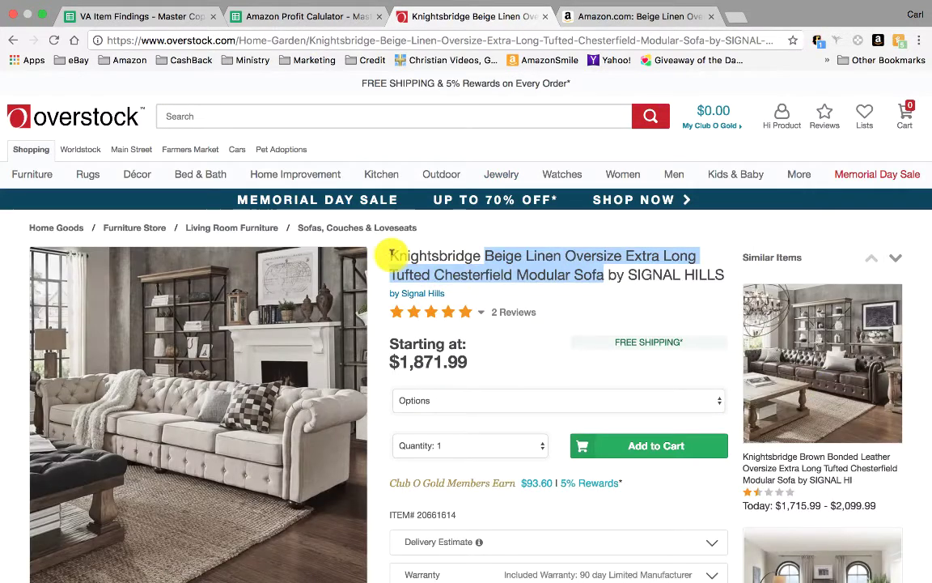
left_click_drag(391, 256, 556, 278)
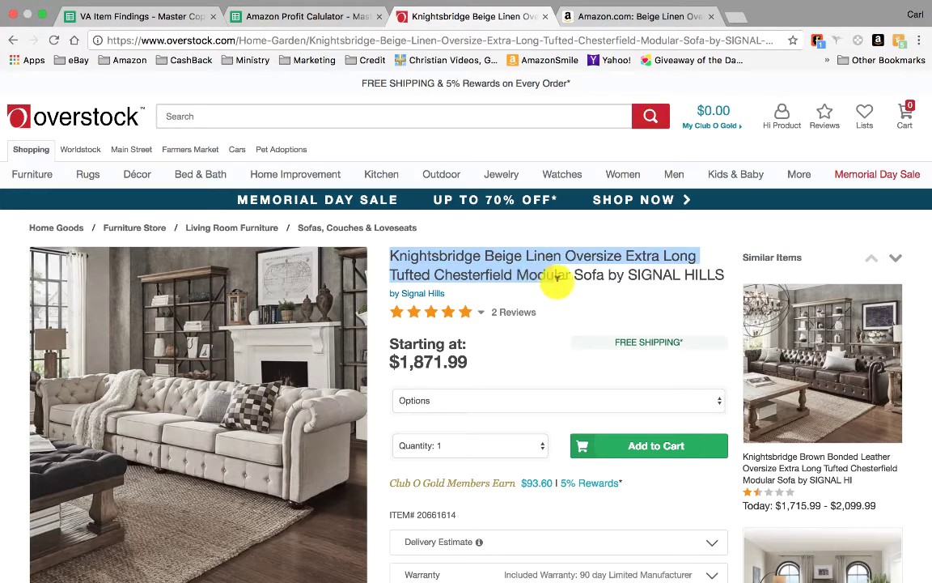
right_click(598, 270)
left_click(627, 293)
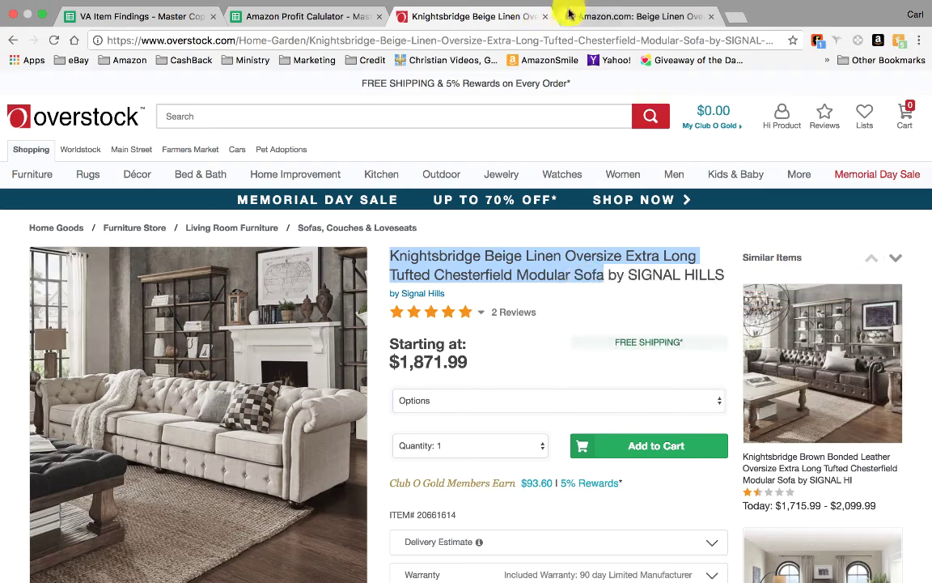
Search Amazon for the copied "Knightsbridge Beige Linen Oversize Extra Long Tufted Chesterfield Modular Sofa" title and look over the results.
left_click(615, 17)
triple_click(266, 129)
right_click(267, 128)
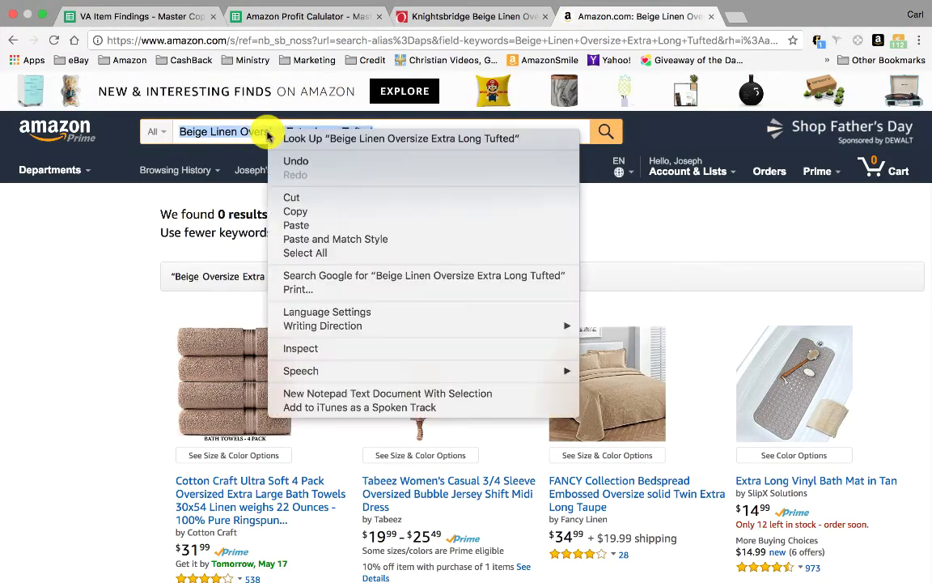
left_click(307, 226)
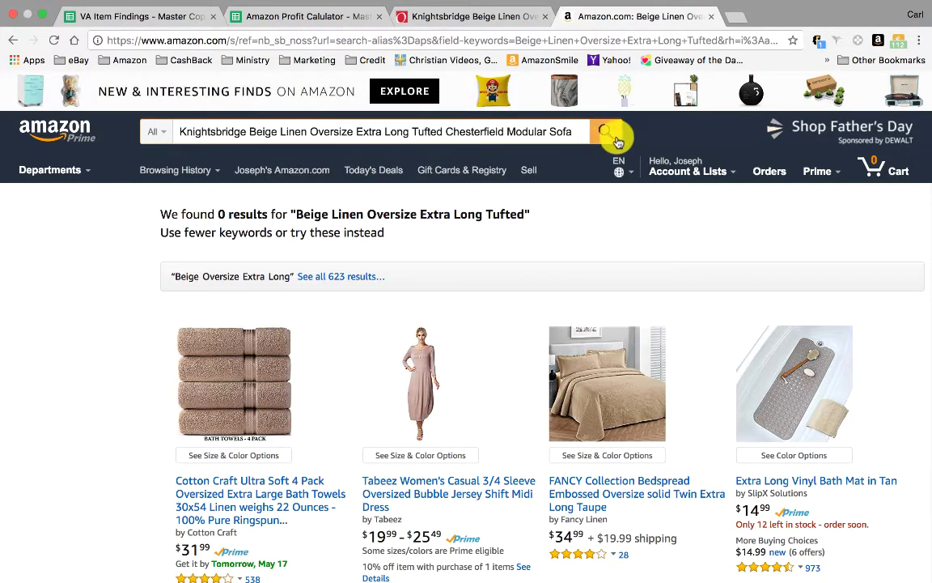
left_click(609, 138)
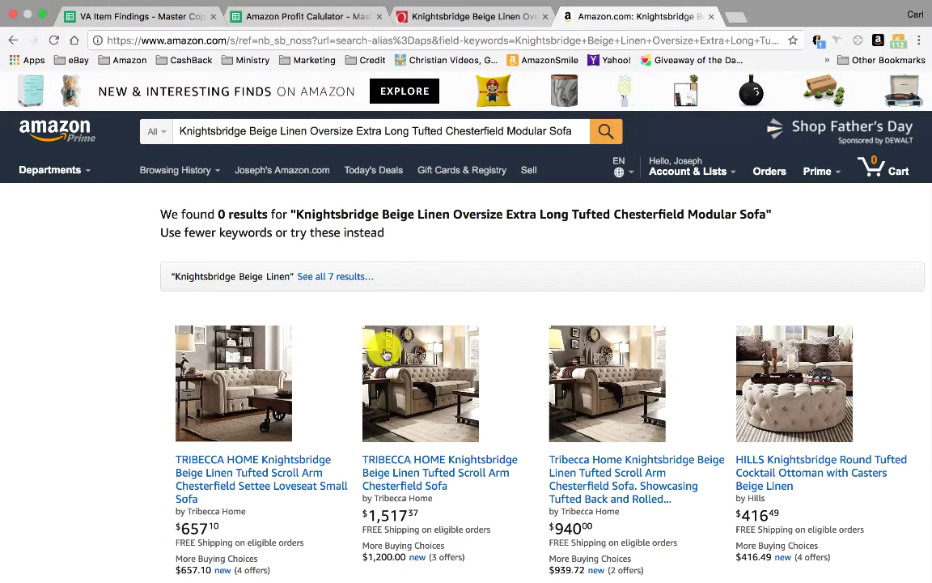
scroll(496, 473, "down", 5)
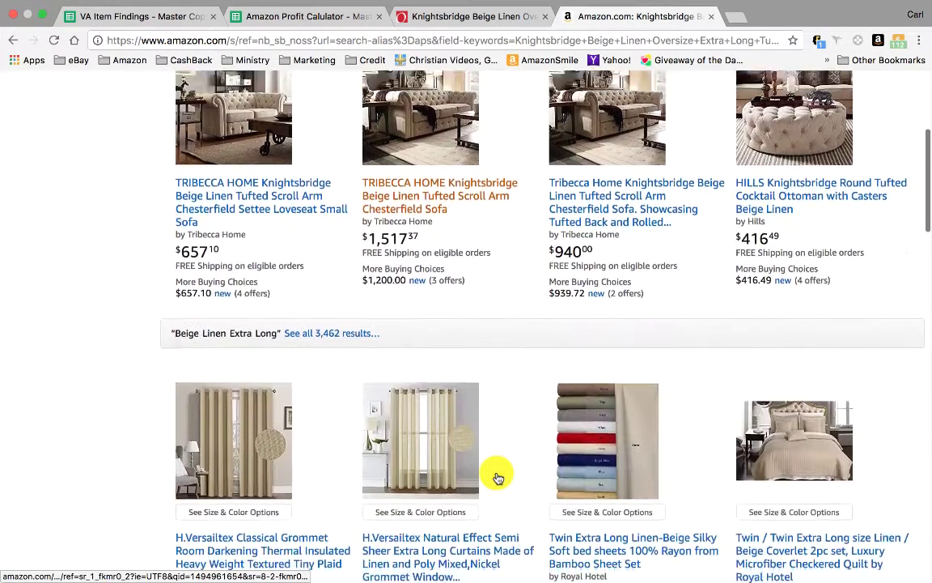
scroll(498, 477, "up", 4)
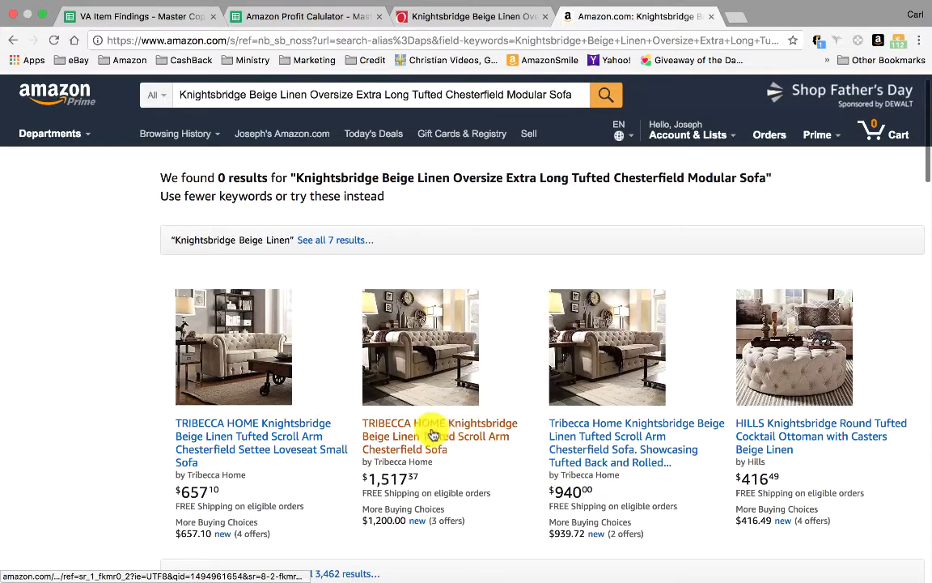
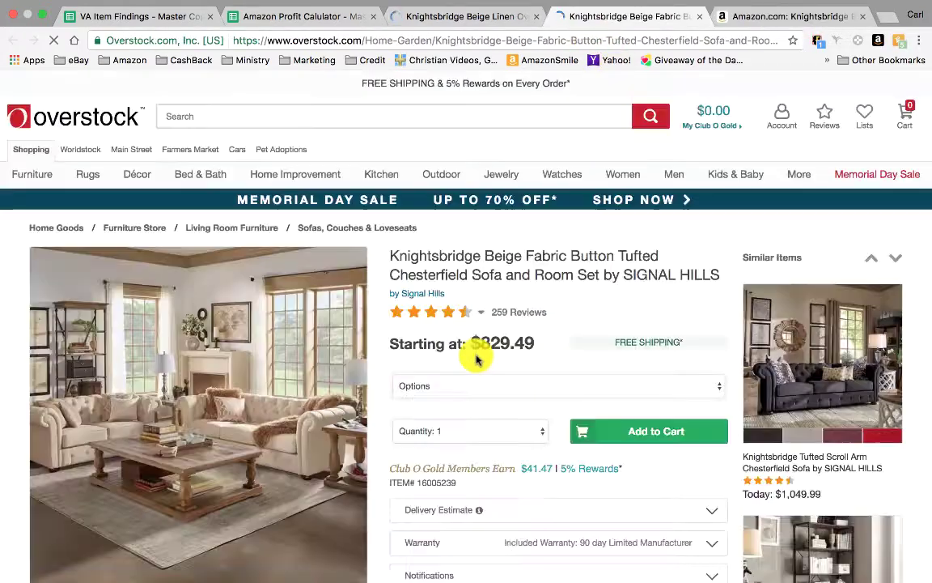
Choose the Single Sofa option on Overstock's Knightsbridge Beige Fabric Button Tufted Chesterfield Sofa and Room Set page.
scroll(376, 488, "down", 3)
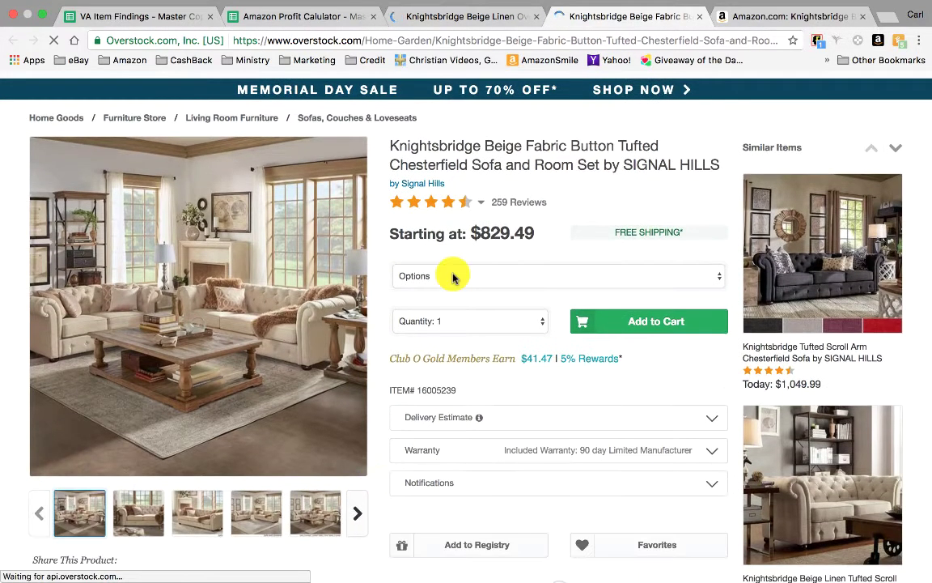
left_click(462, 274)
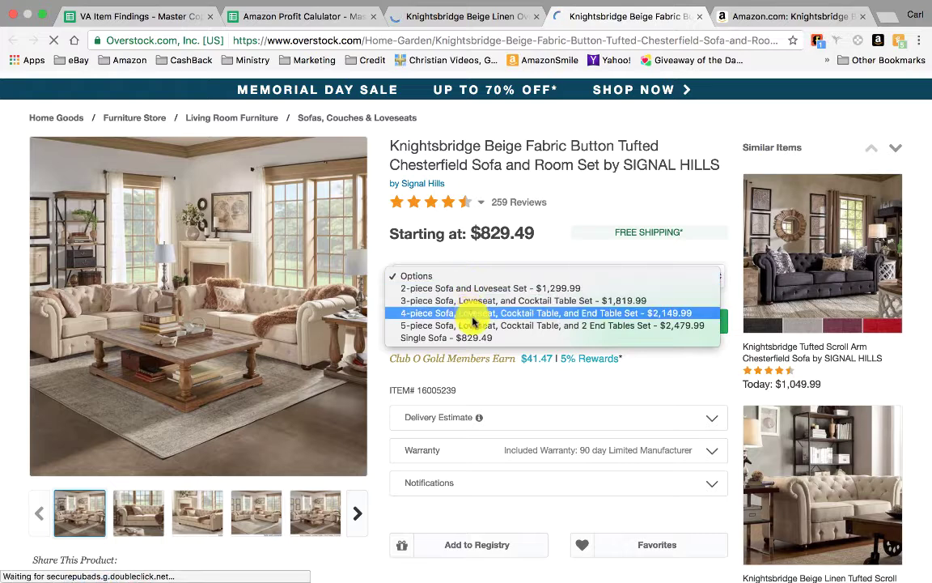
left_click(481, 338)
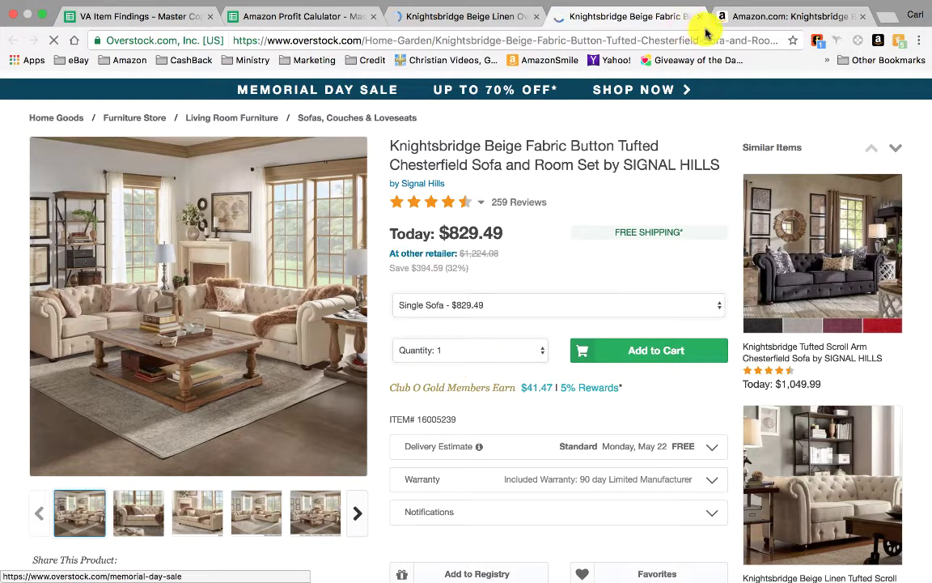
Open Amazon's second result, the TRIBECCA HOME Knightsbridge Beige Linen Tufted Scroll Arm Chesterfield Sofa, and compare its price with the Overstock sofa.
left_click(752, 22)
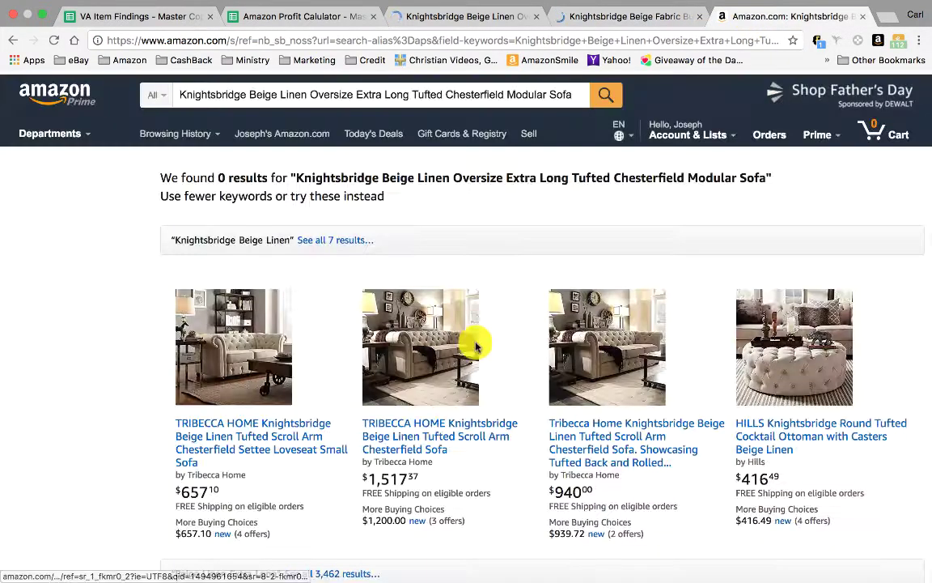
left_click(437, 443)
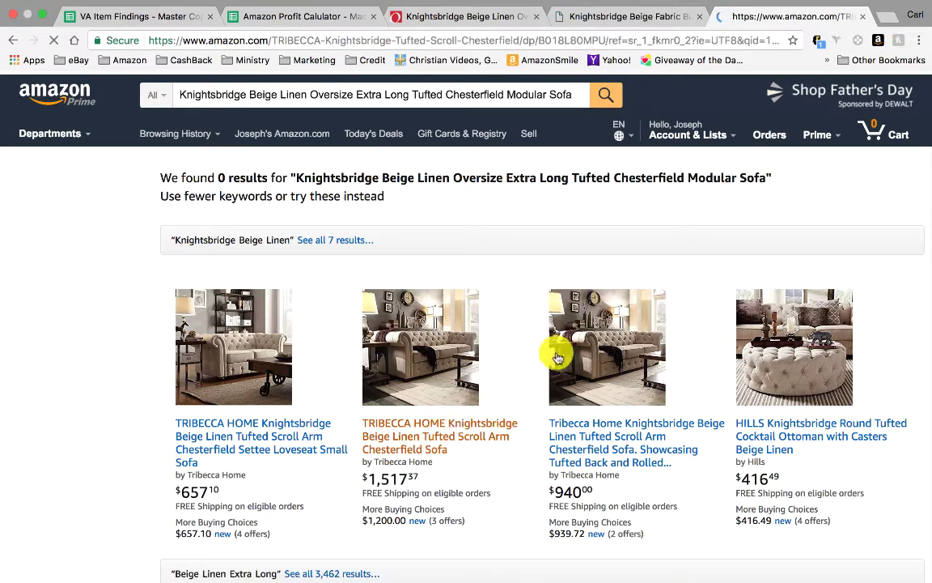
key("ctrl+shift+Tab")
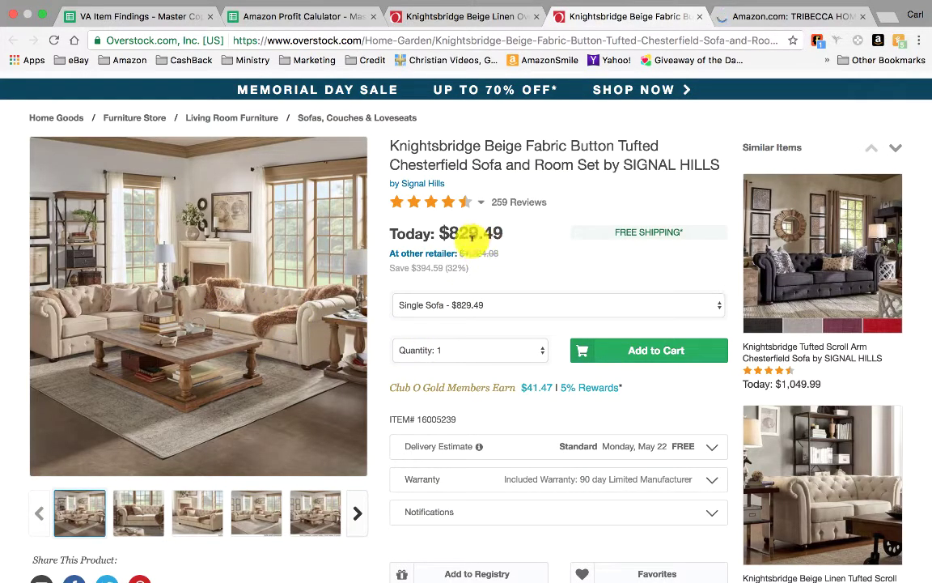
left_click(781, 18)
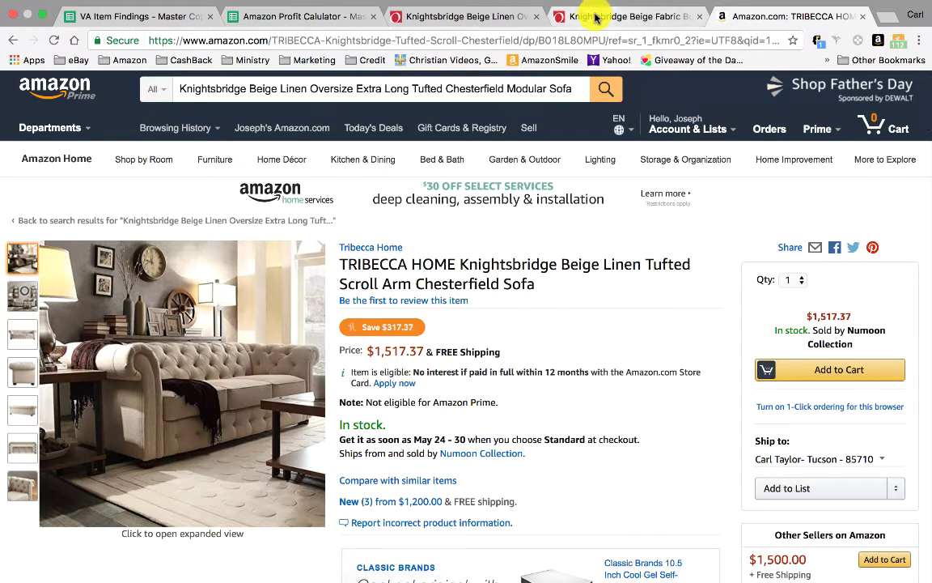
Show the second product photo of the Overstock sofa and compare it with the Amazon listing's photo.
left_click(560, 15)
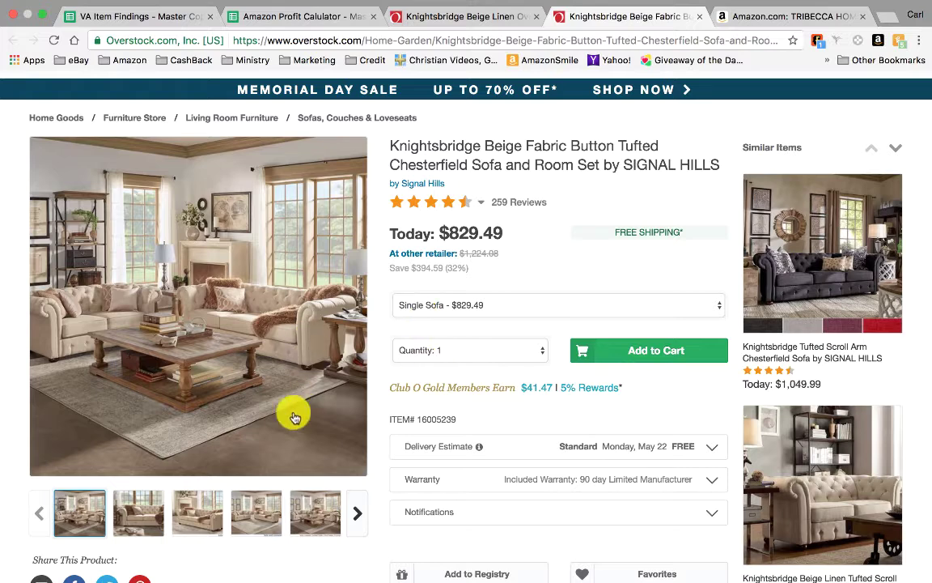
left_click(148, 525)
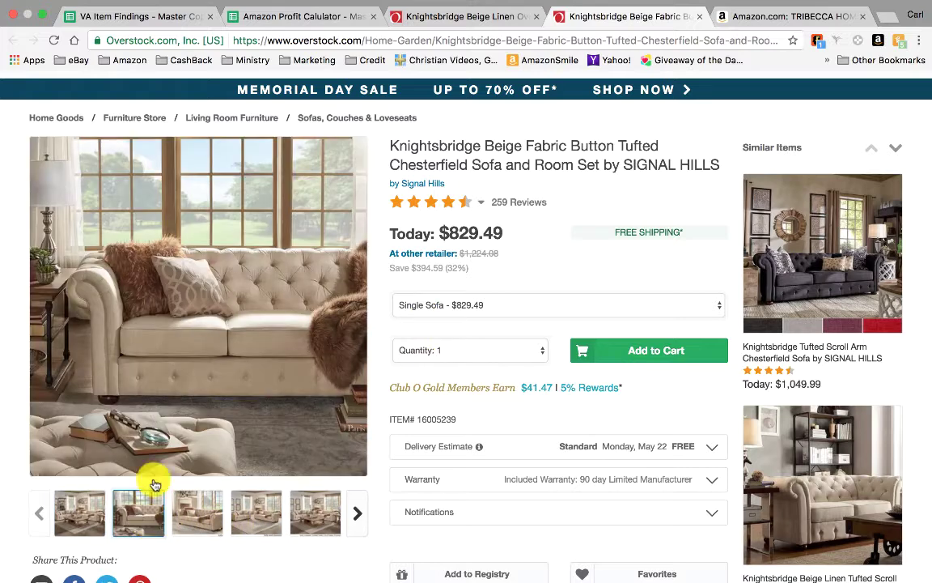
left_click(761, 14)
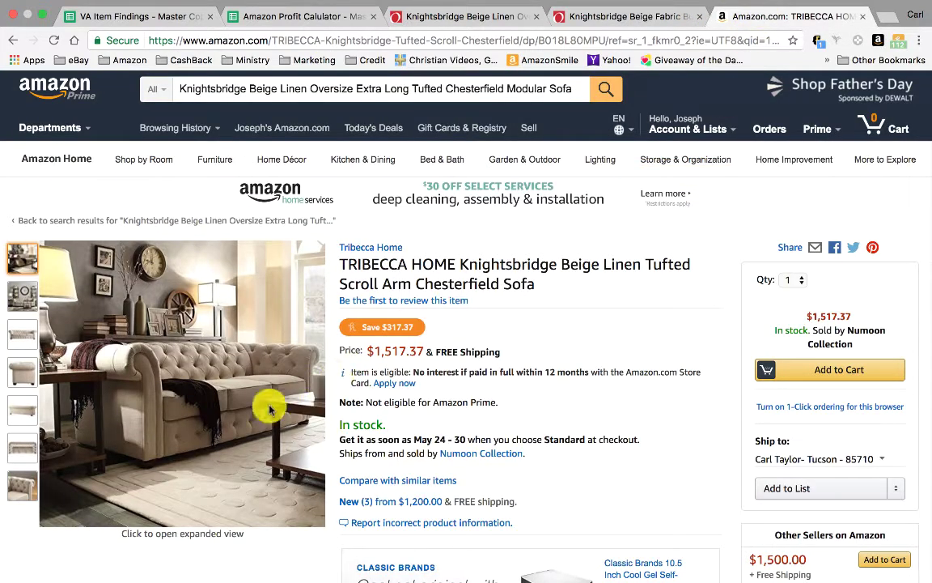
left_click(643, 32)
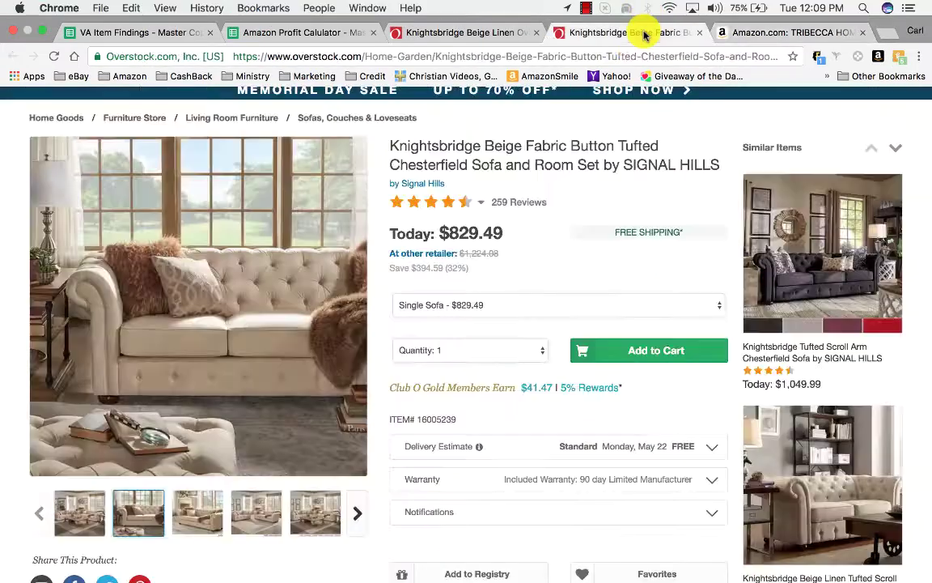
Return to the Amazon sofa listing and check its product information, including the Best Sellers Rank.
left_click(770, 17)
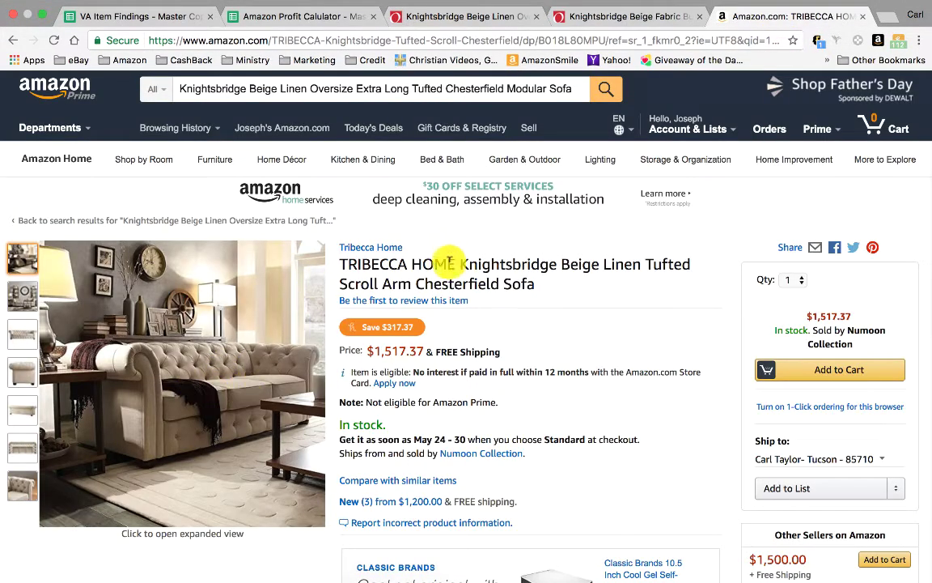
scroll(525, 394, "down", 20)
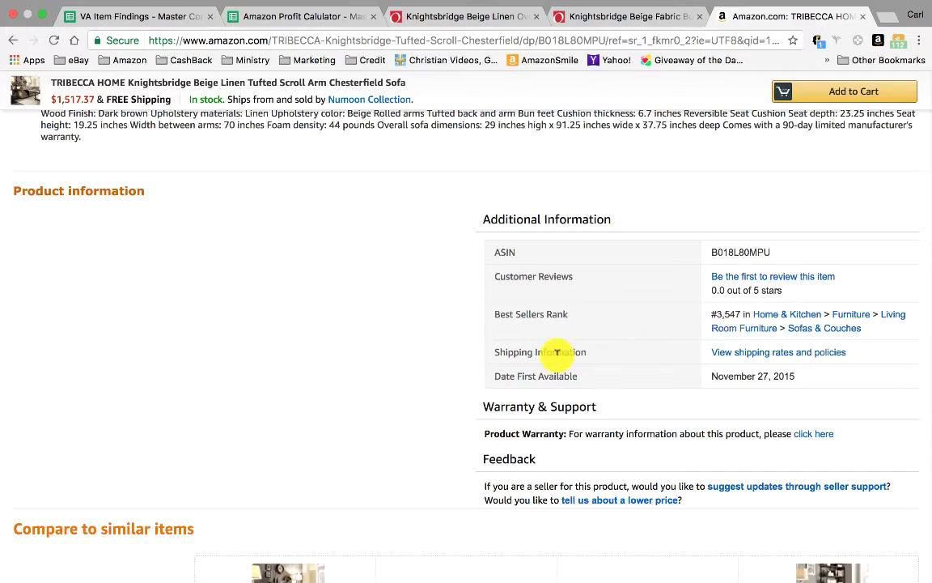
scroll(556, 352, "up", 20)
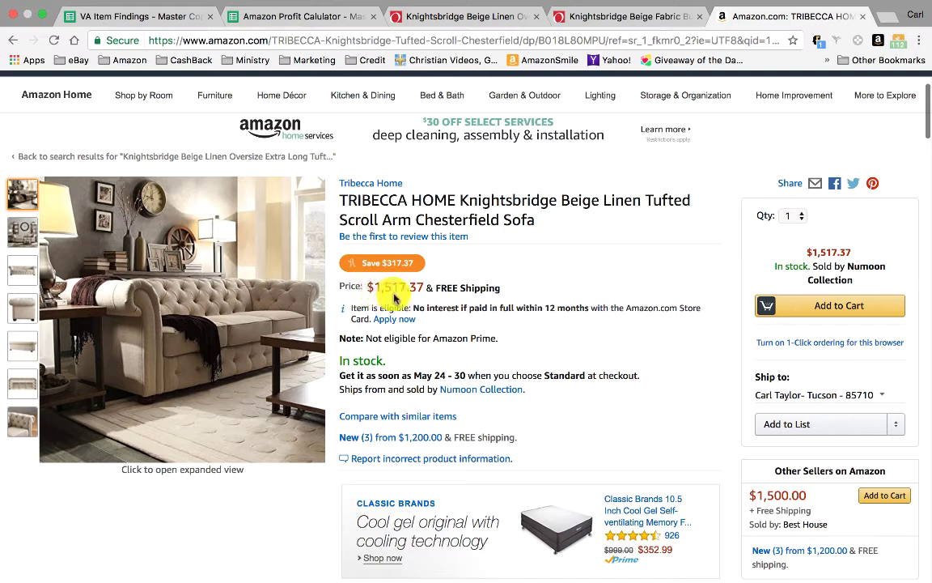
Switch to the Amazon Profit Calculator spreadsheet and enter 1517 as the list price in A8.
left_click(288, 15)
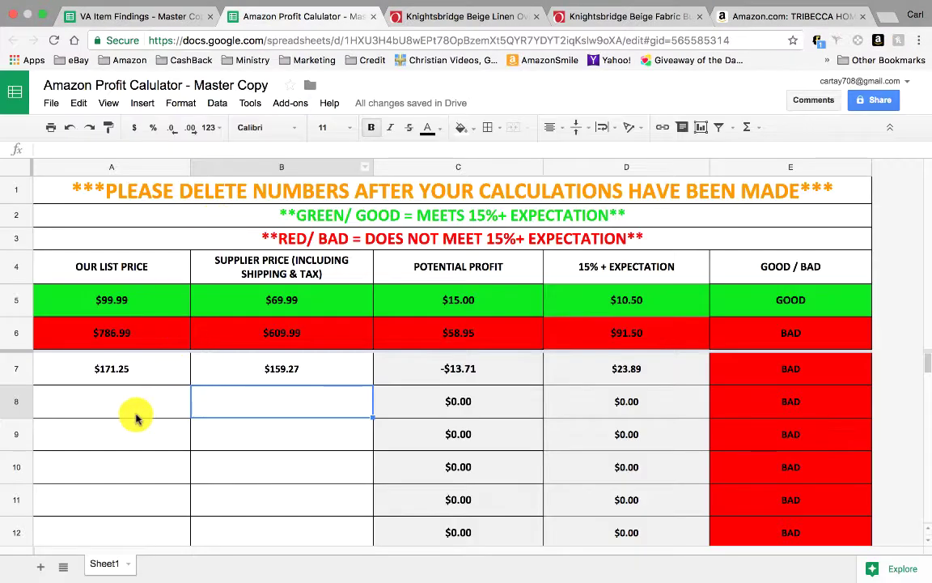
left_click(122, 400)
type("1517")
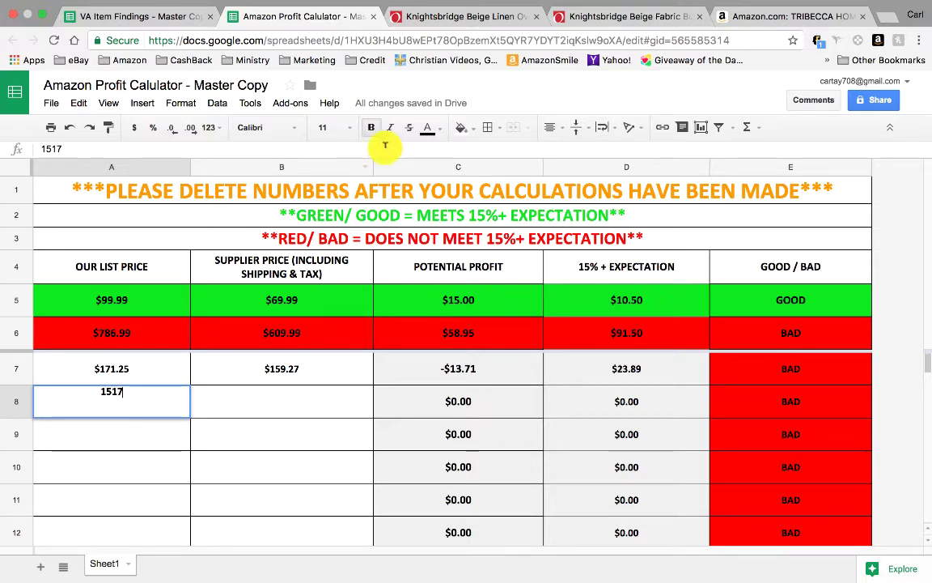
Check the sofa's Overstock price and enter 829 as the supplier price in B8 of the profit calculator.
left_click(789, 16)
left_click(627, 16)
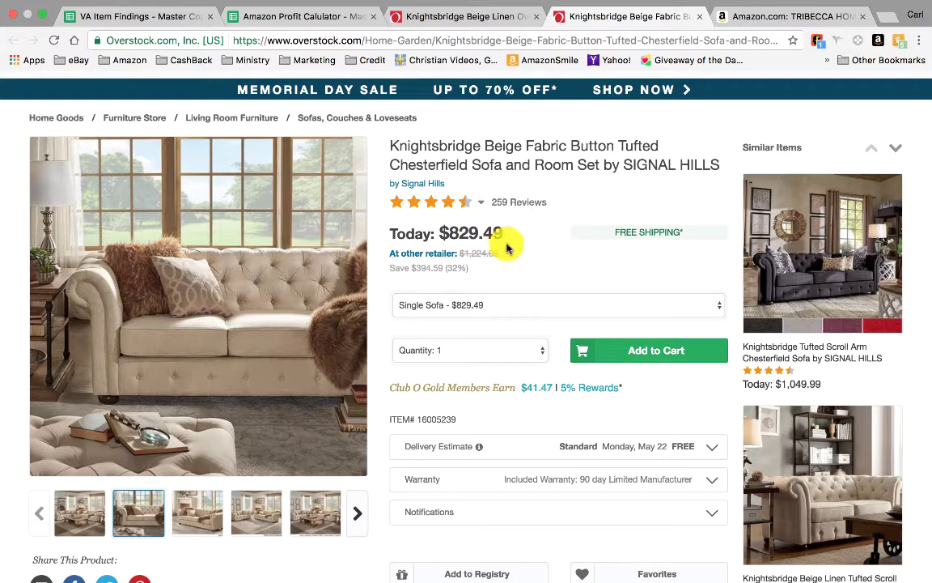
left_click(307, 16)
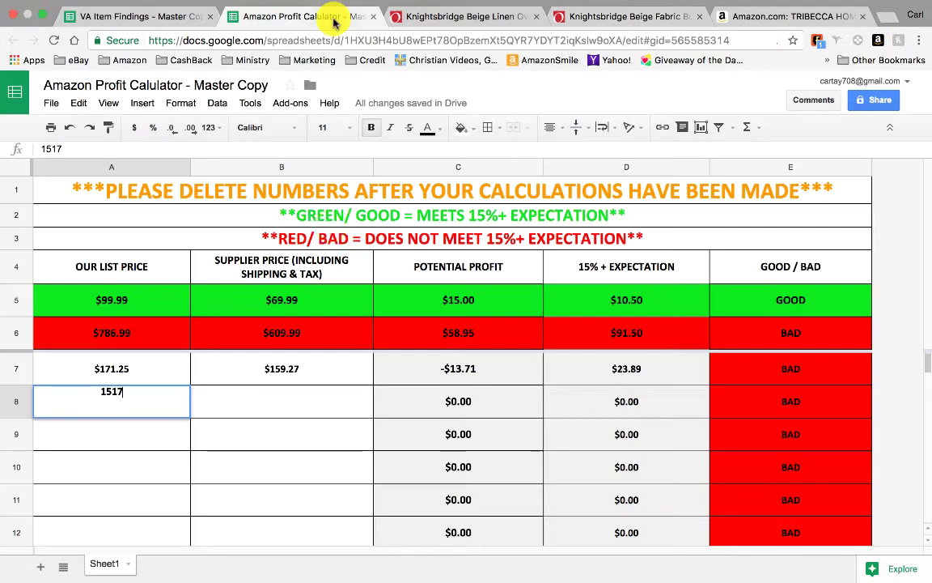
left_click(314, 409)
type("8")
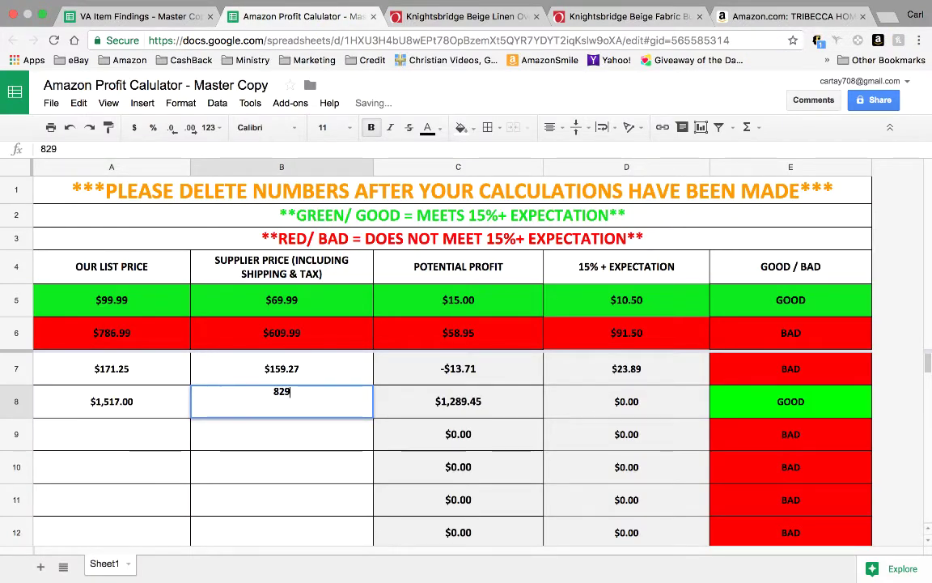
type("29")
key("Return")
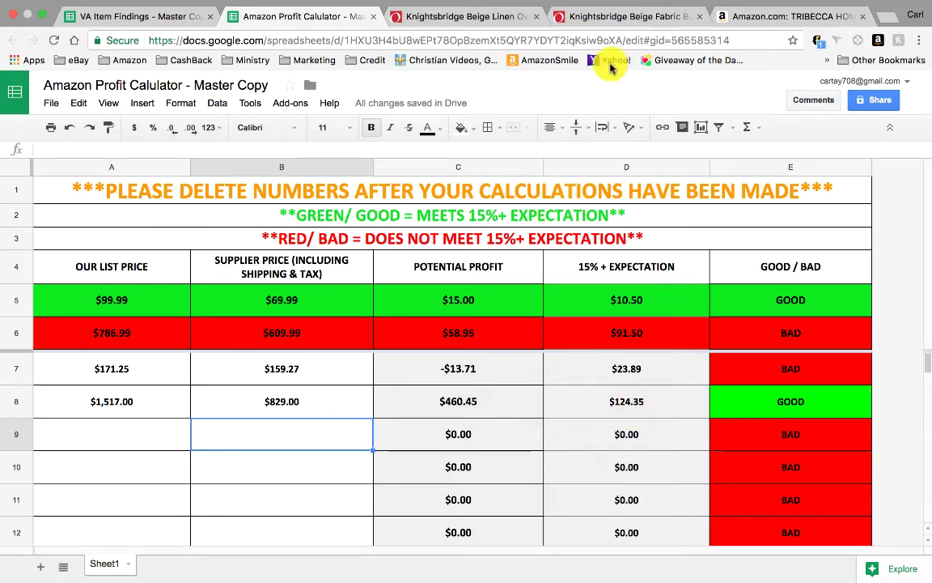
Go back to Overstock's Knightsbridge Beige Fabric Button Tufted Chesterfield Sofa page and view the top of its listing.
left_click(401, 16)
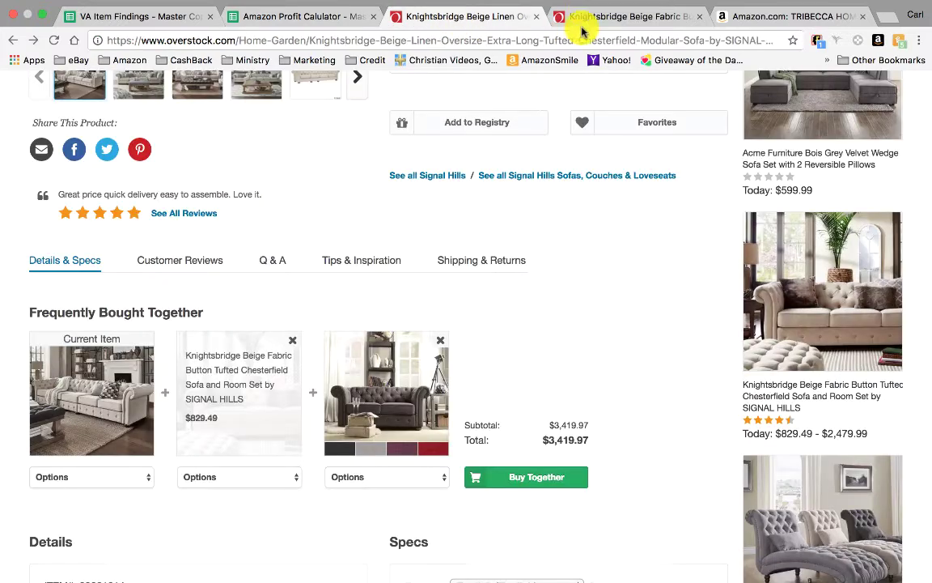
left_click(581, 29)
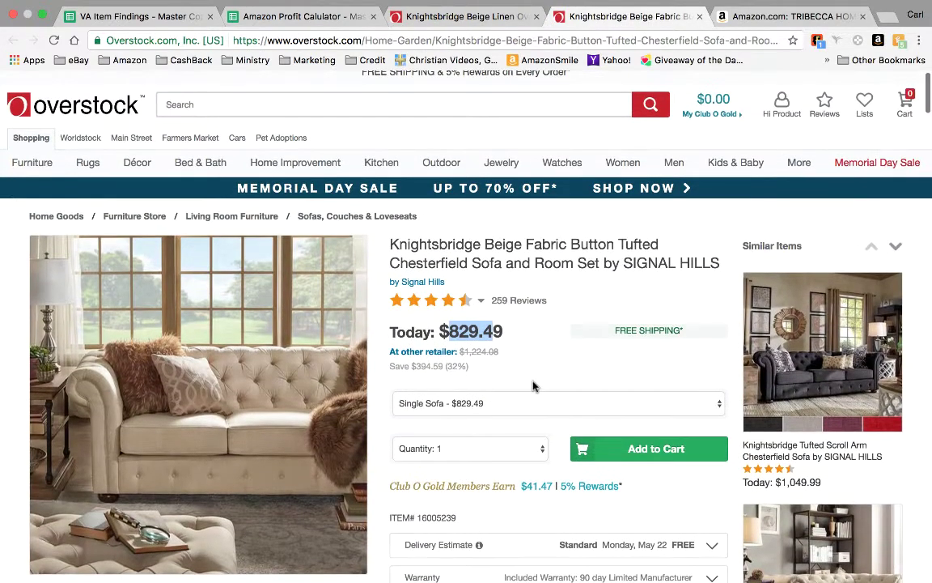
scroll(533, 386, "up", 1)
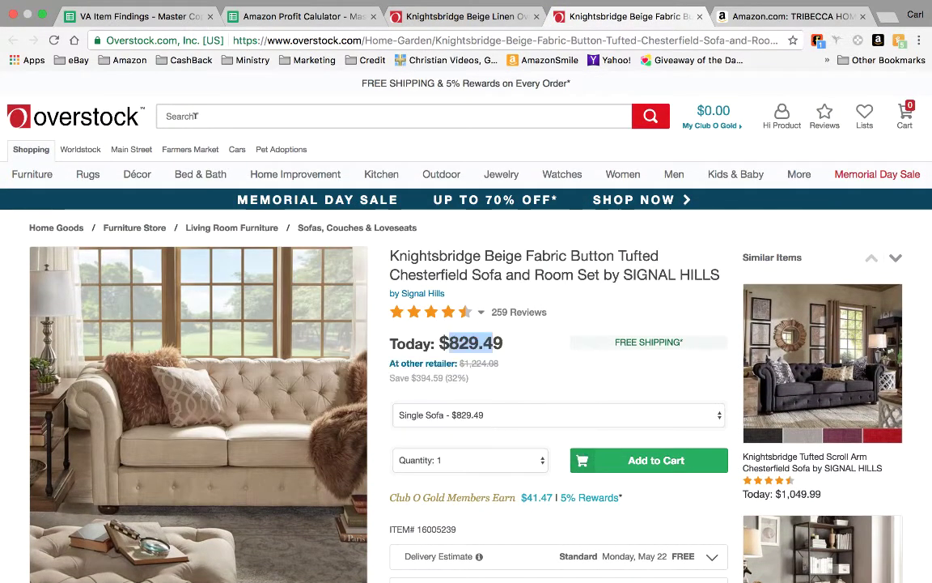